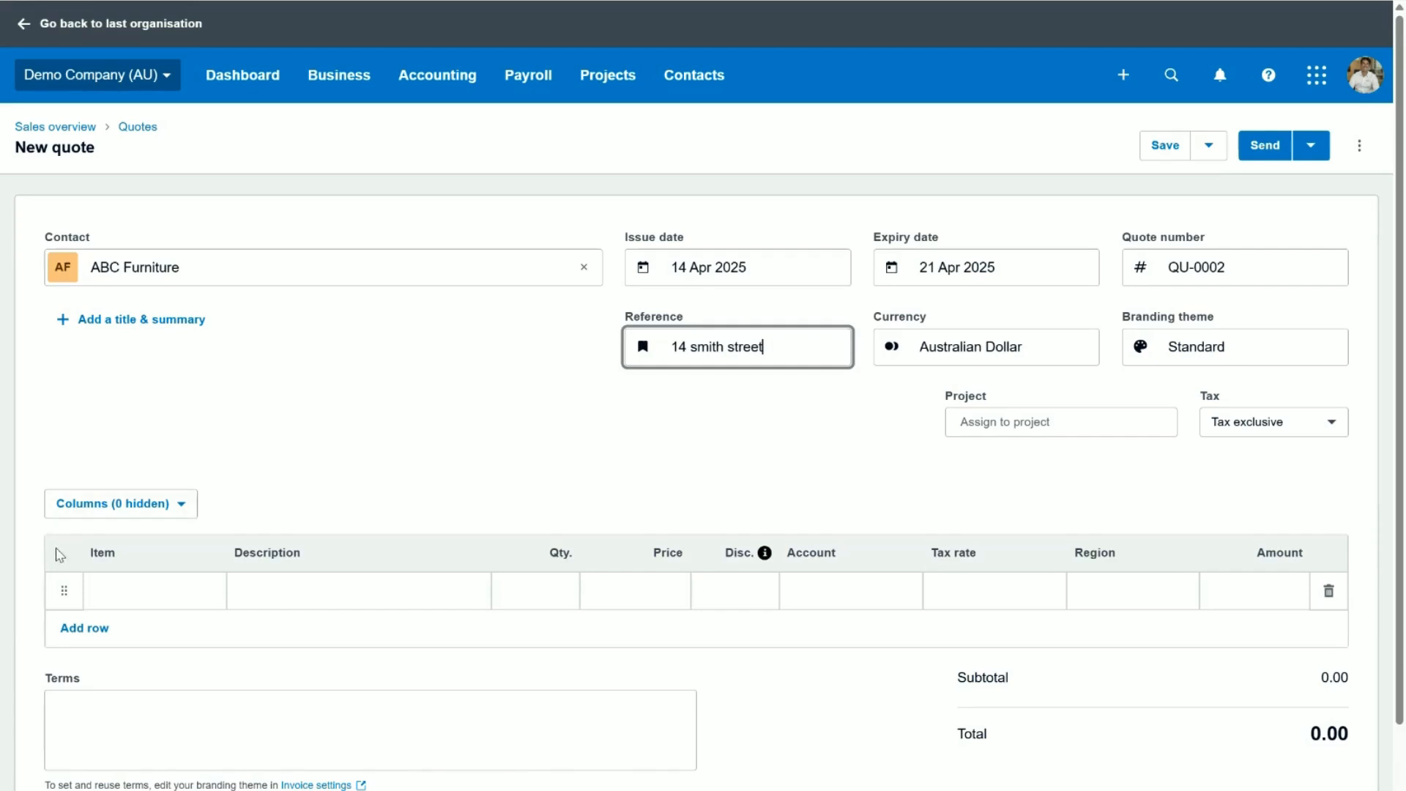
Step: Add the Onsite Service Call item to the first line of the quote
scroll(151, 522, down, 1)
click(153, 516)
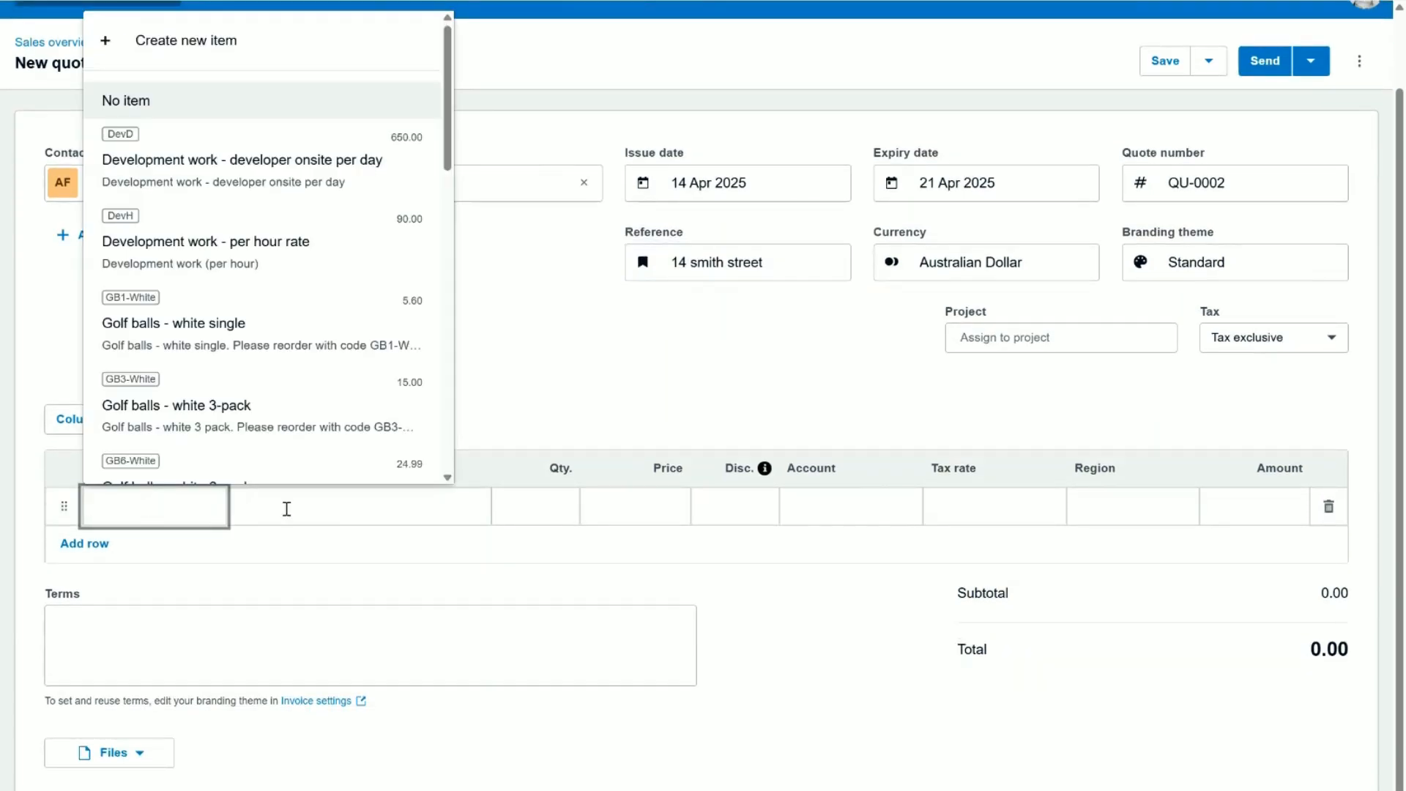
click(333, 518)
text(dj)
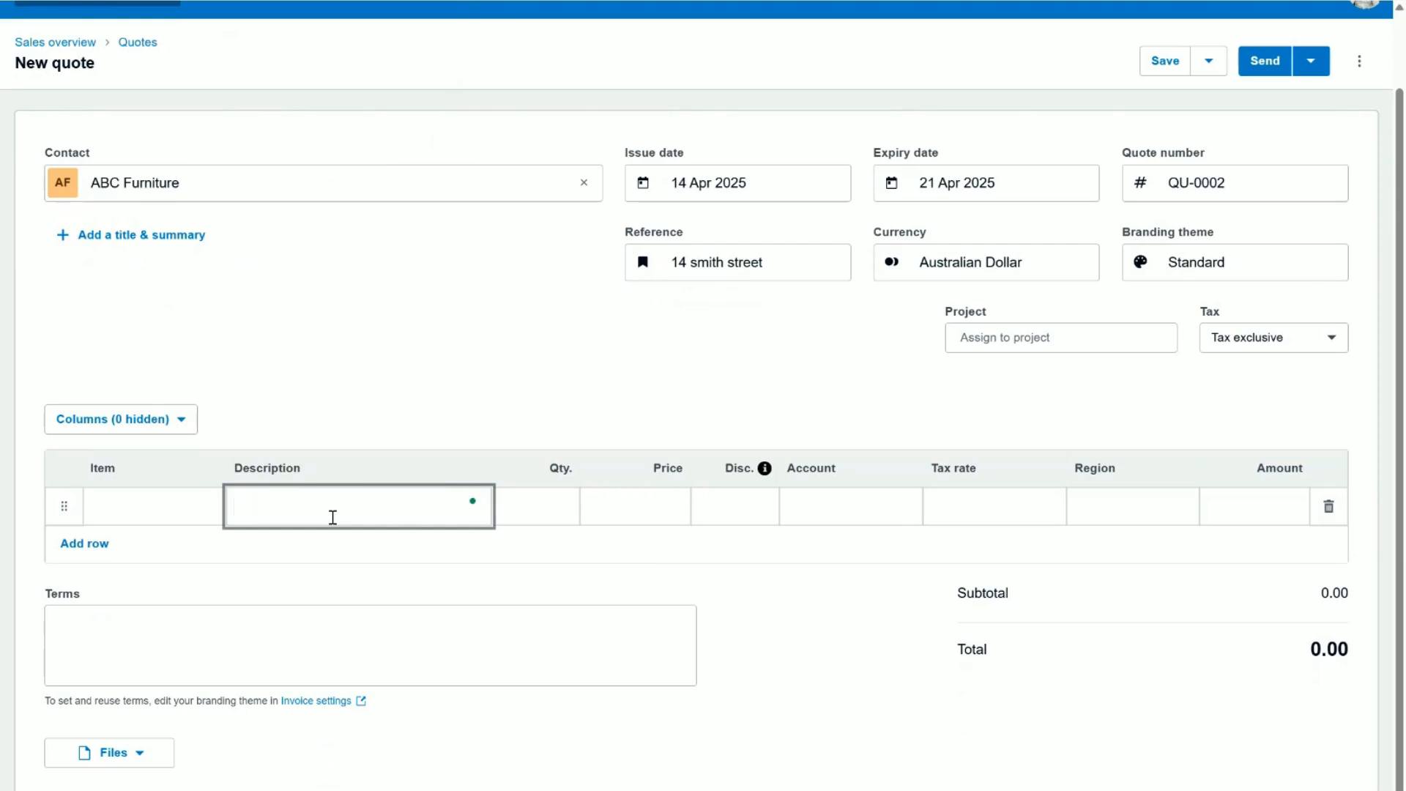
click(171, 509)
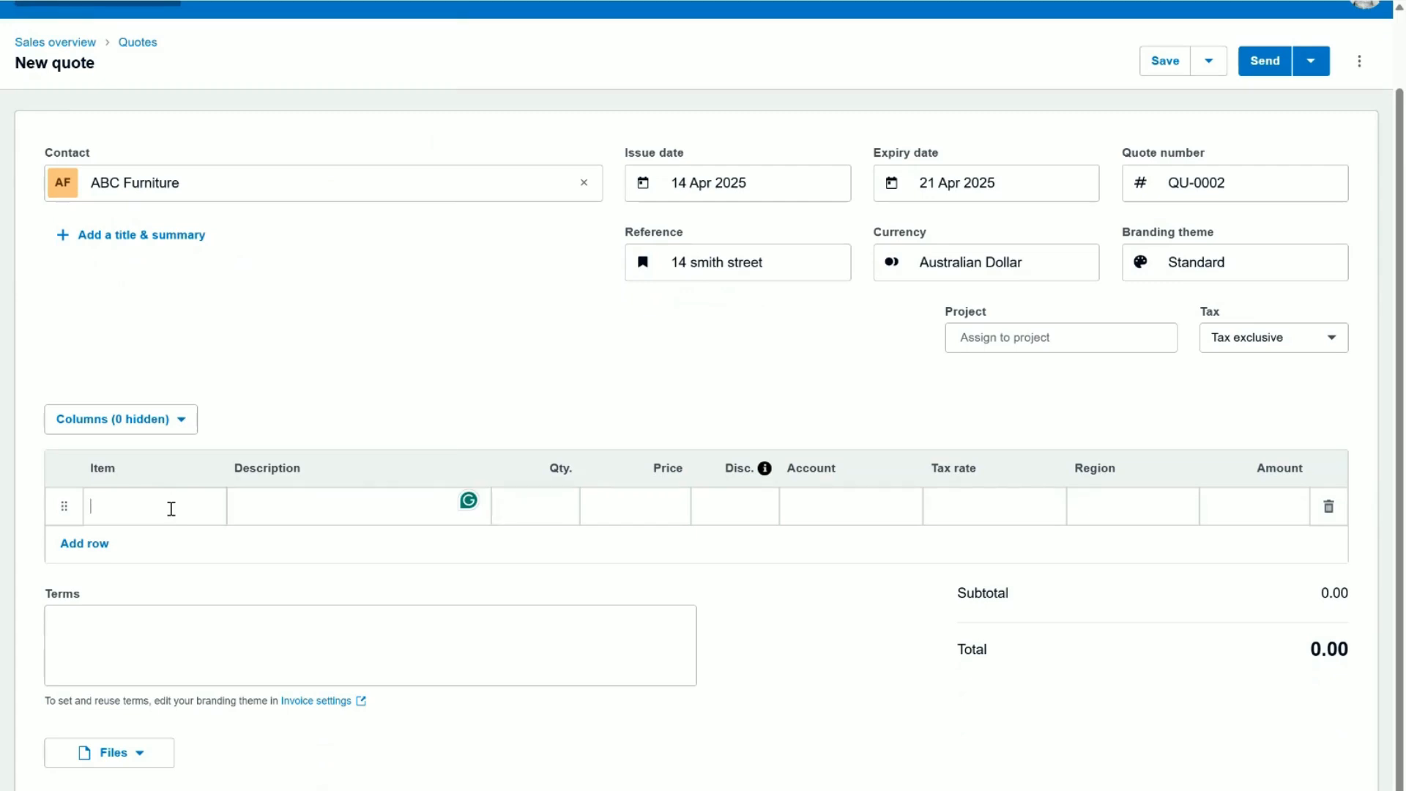
text(onsi)
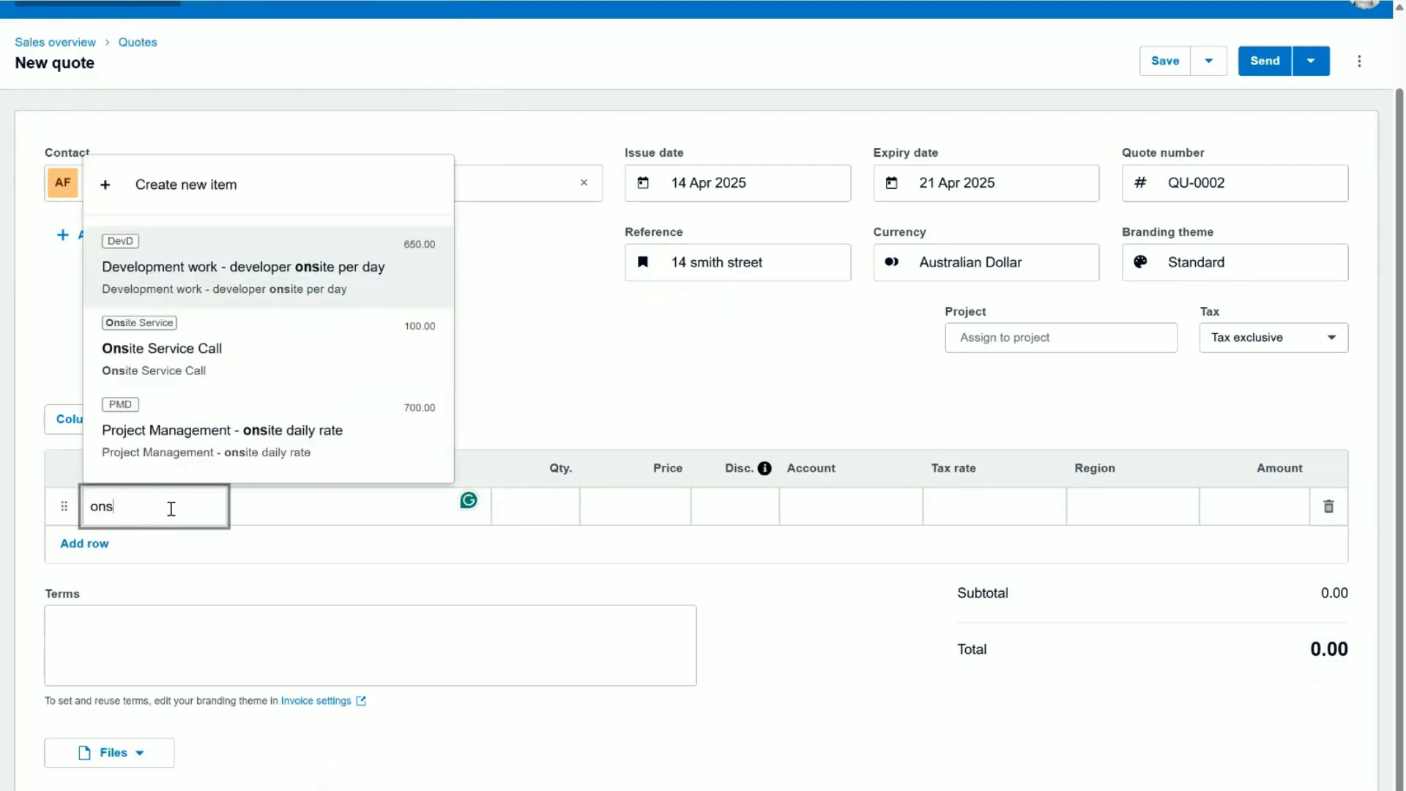
click(195, 372)
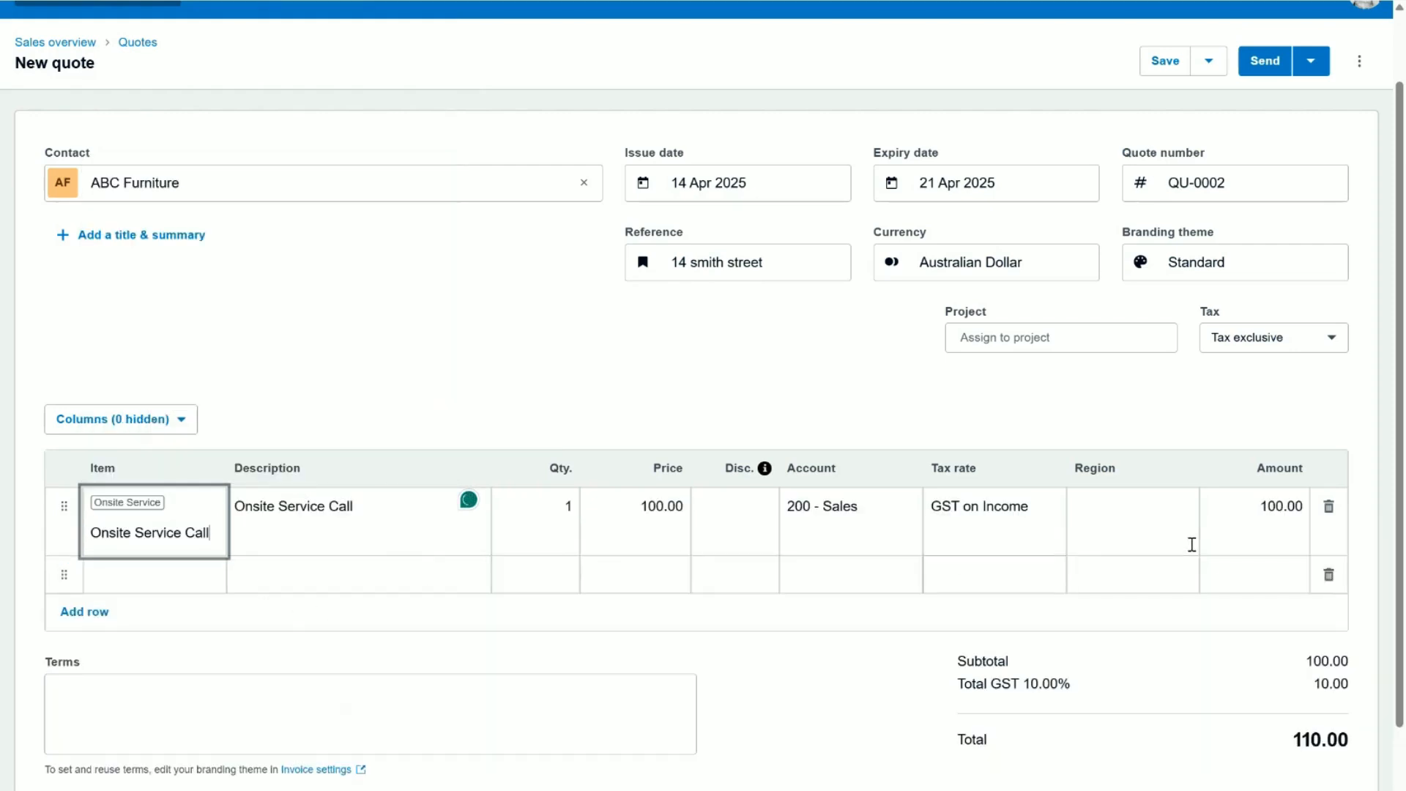
click(308, 520)
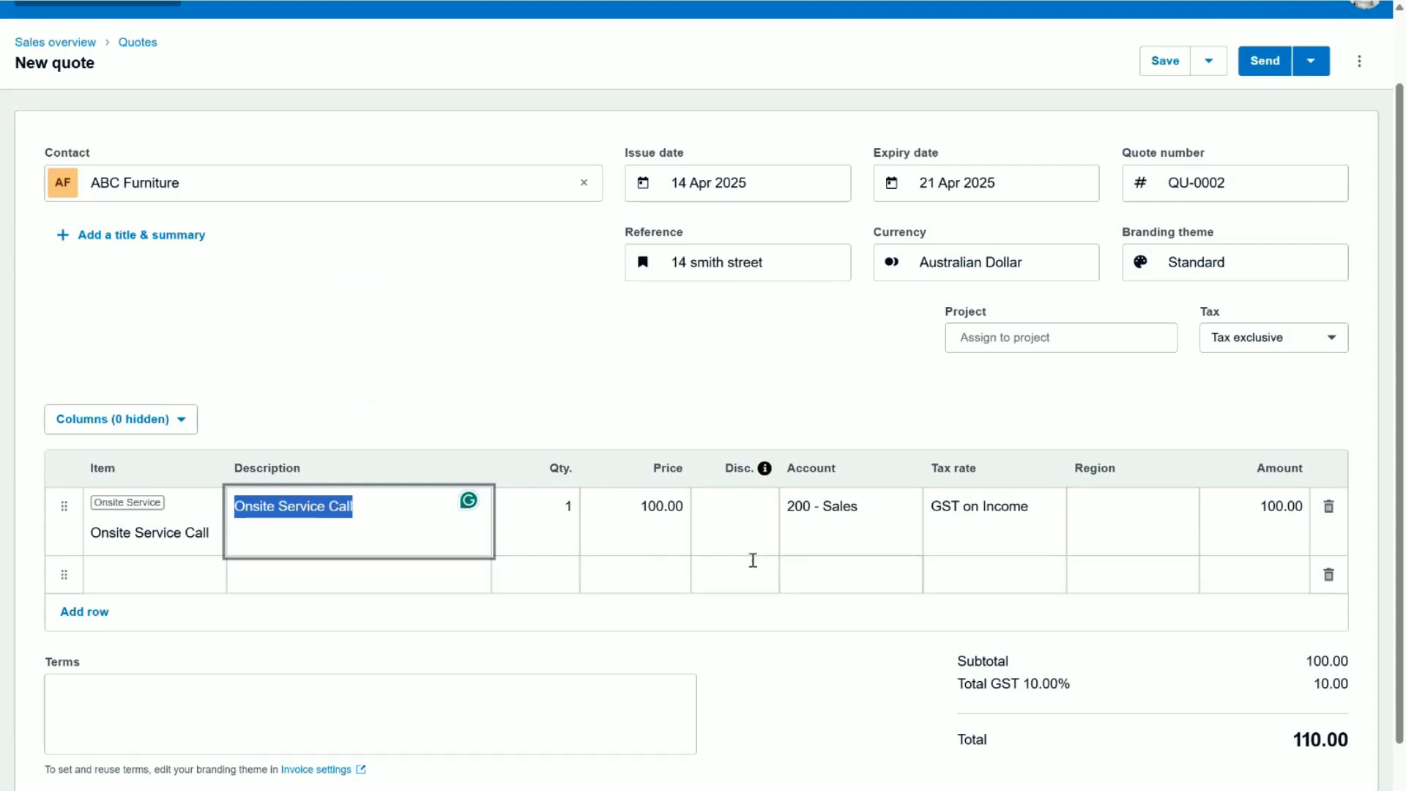
Step: Delete the empty second line from the quote
click(138, 572)
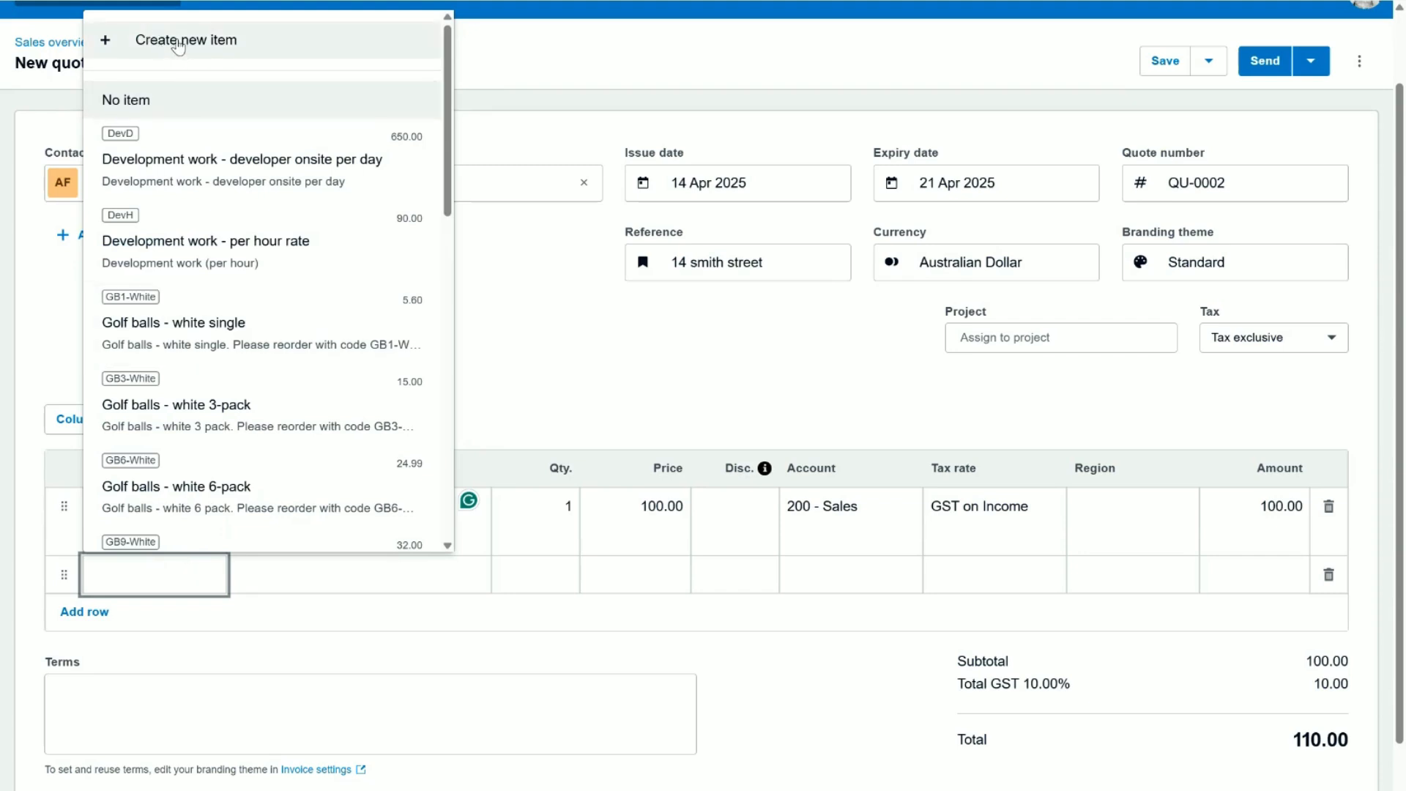
click(360, 634)
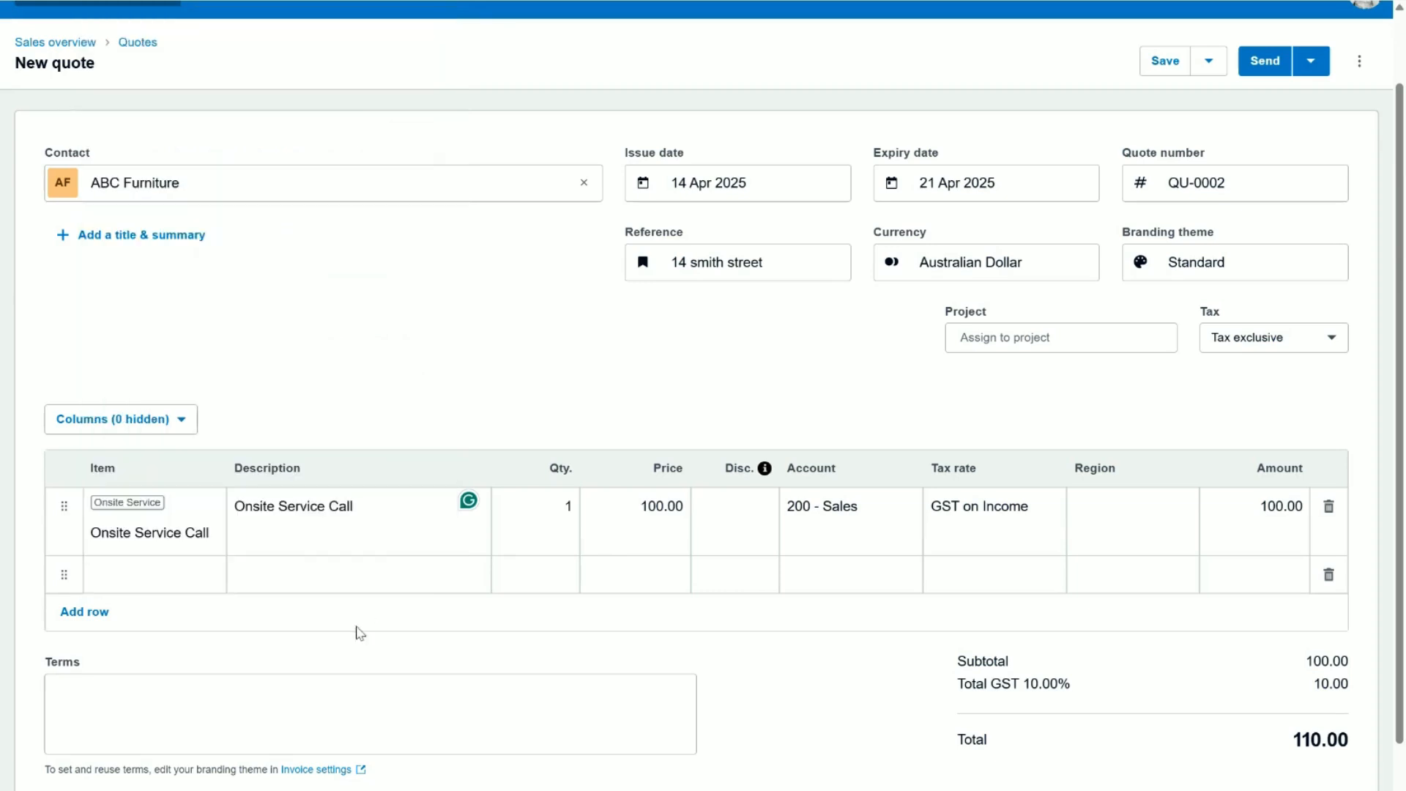
click(1343, 582)
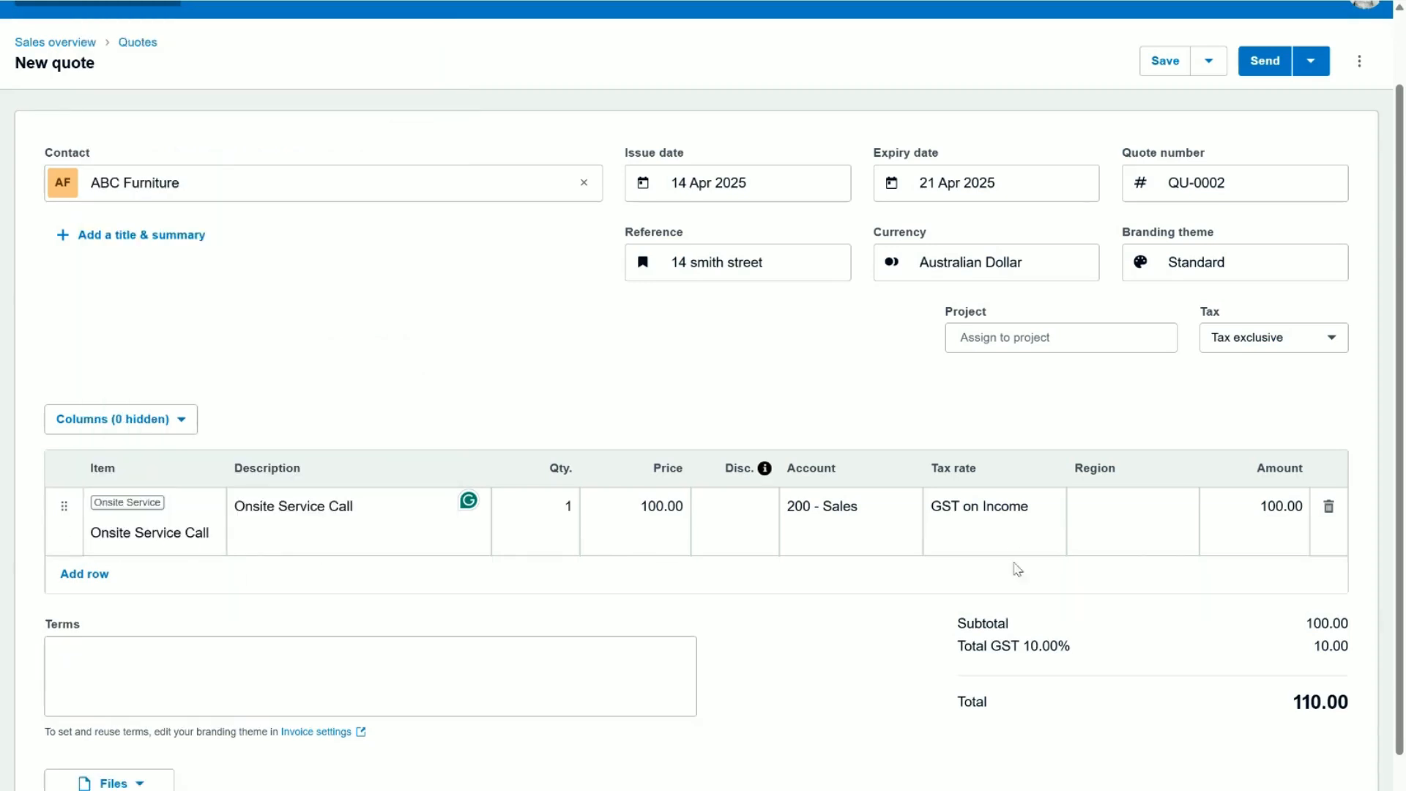
Step: Set the quantity of the Onsite Service Call line to 10
click(568, 510)
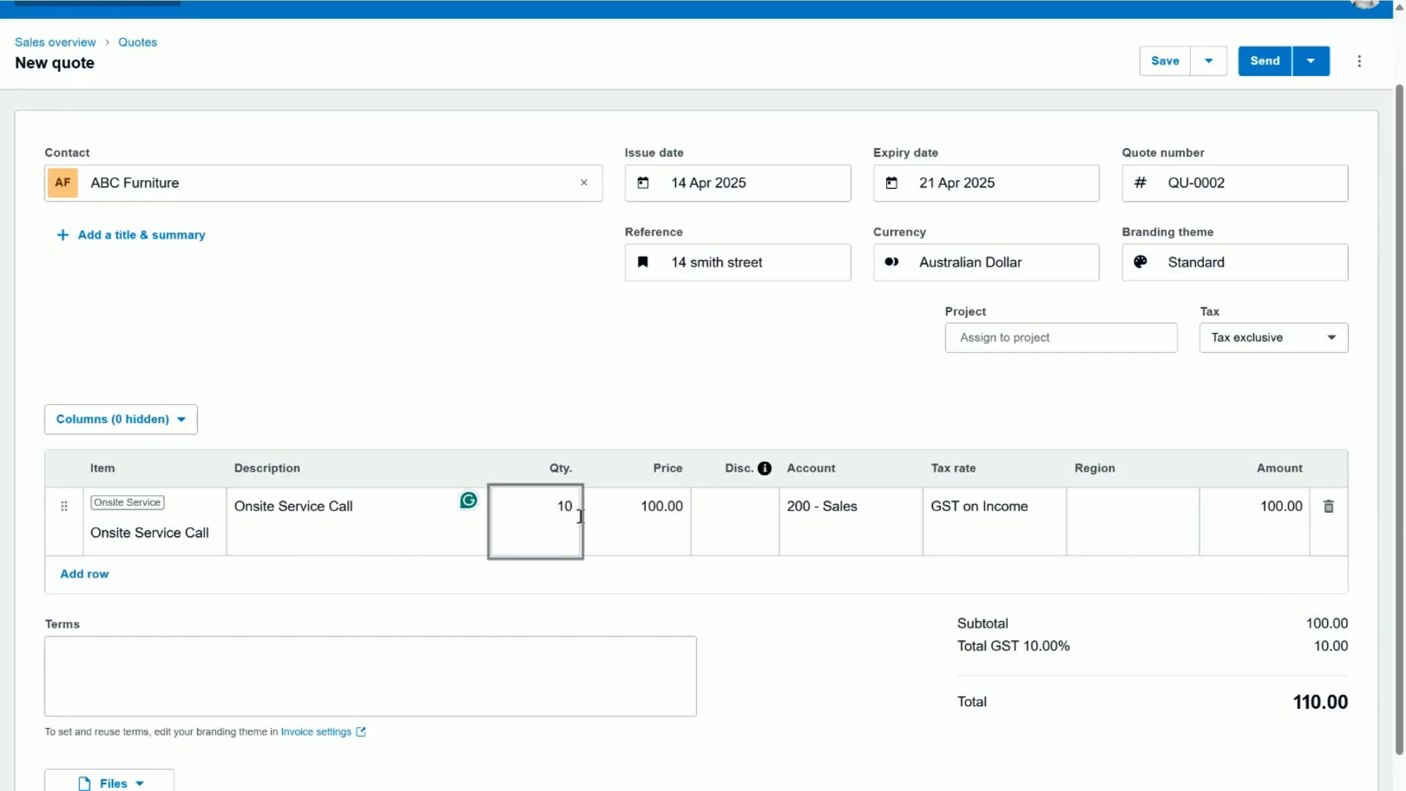
text(10)
click(672, 573)
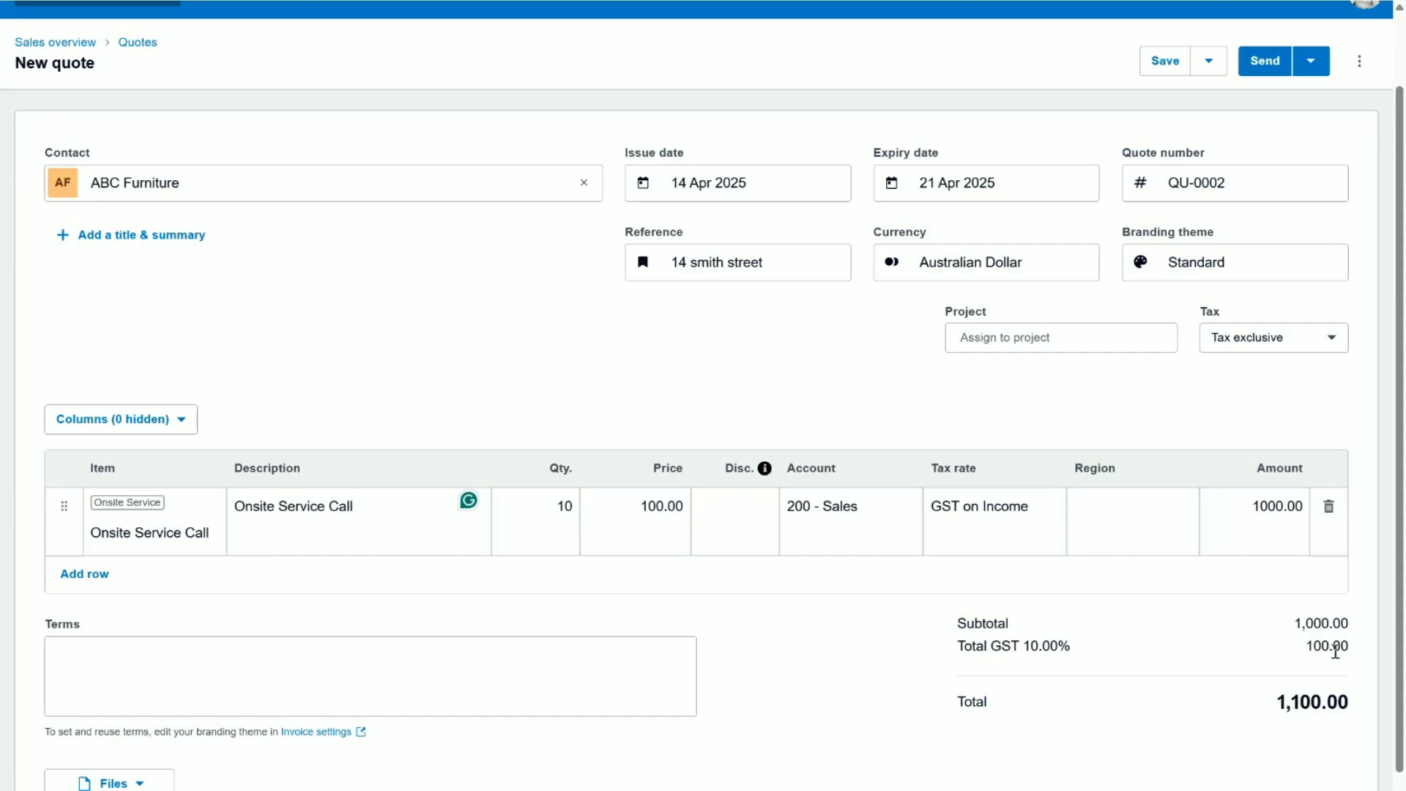
Step: Go from the quote's terms to the invoice settings and open the Standard branding theme for editing
scroll(183, 630, down, 1)
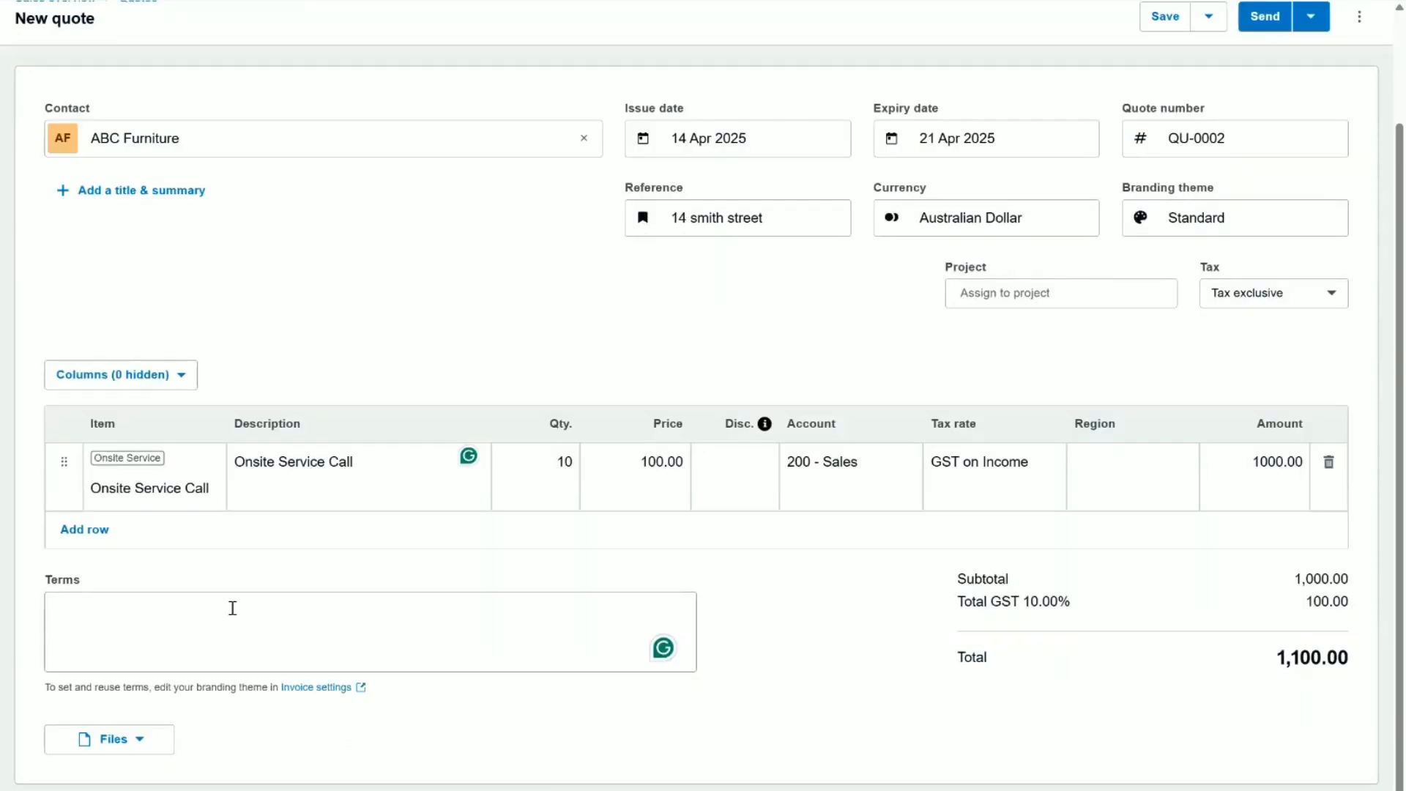
click(232, 608)
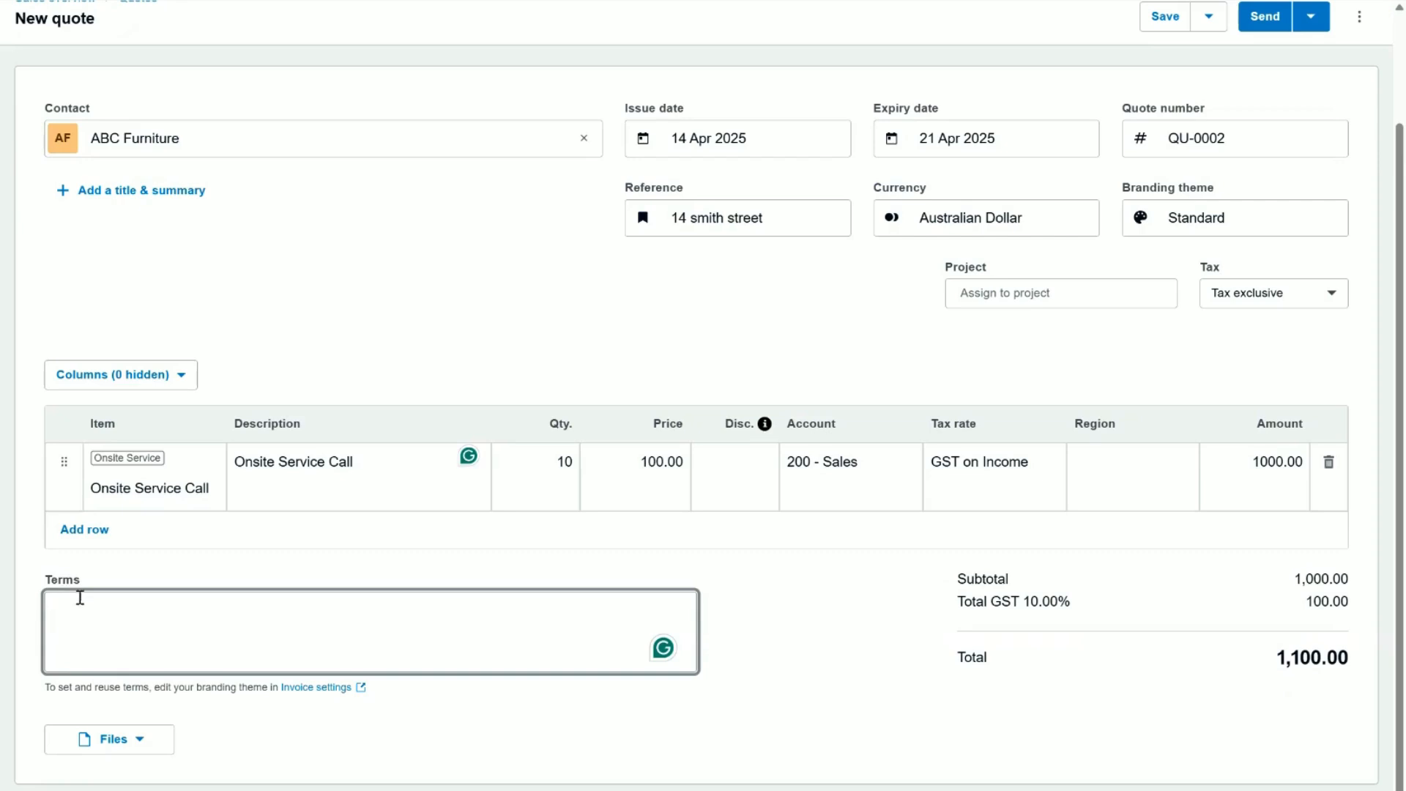
click(303, 688)
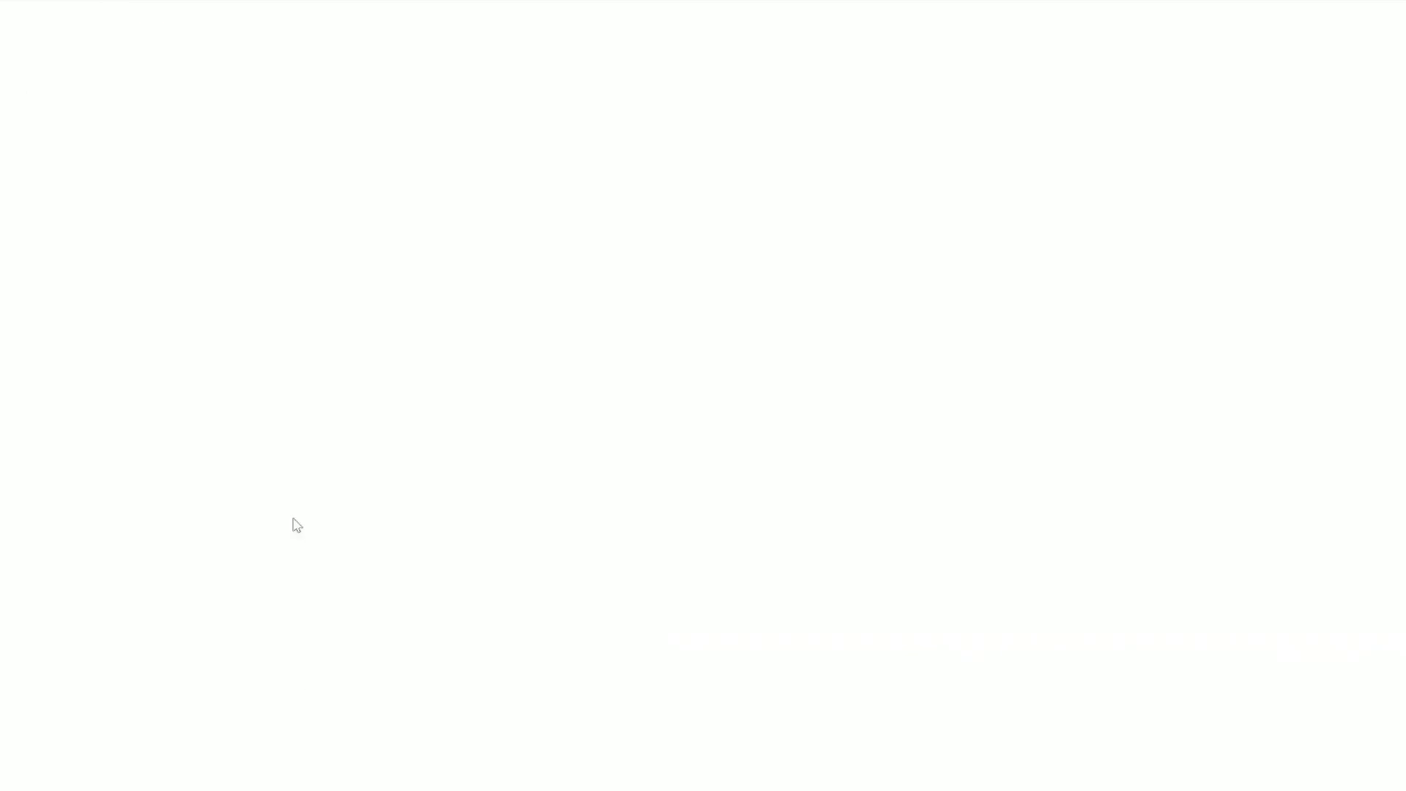
scroll(1011, 393, down, 1)
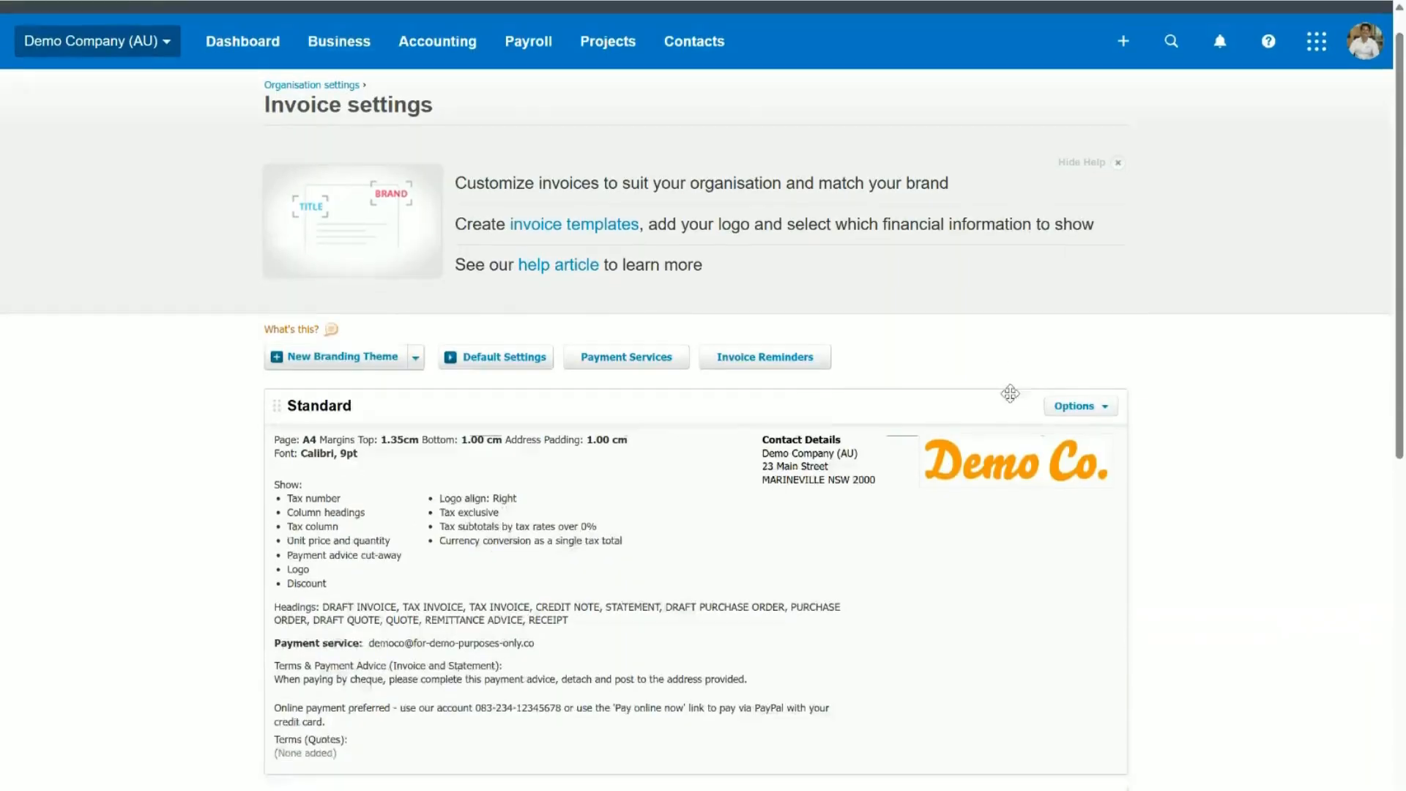
click(1102, 357)
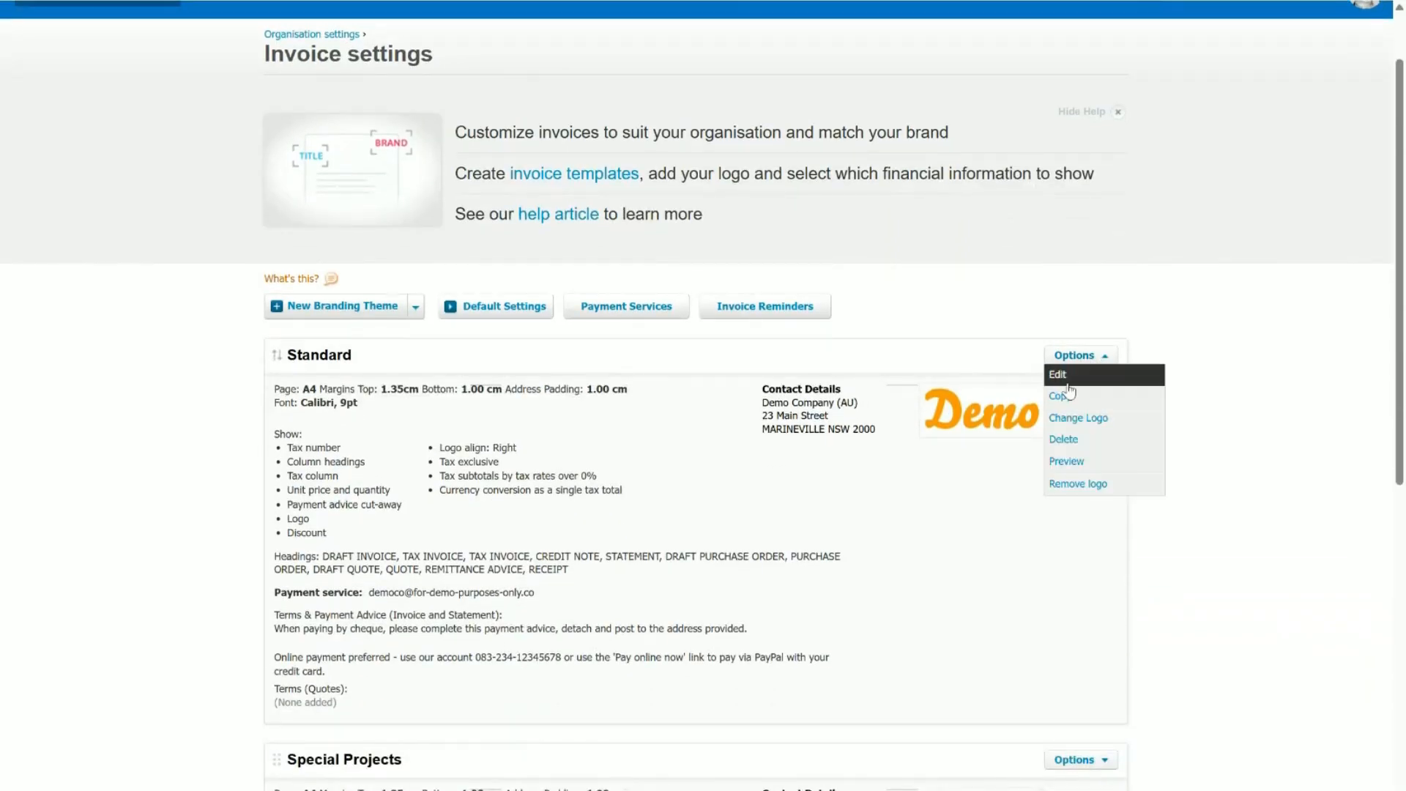
click(1066, 374)
Step: Copy the theme's Terms & Payment Advice text into Terms (Quotes) and save the Standard theme
scroll(634, 535, down, 3)
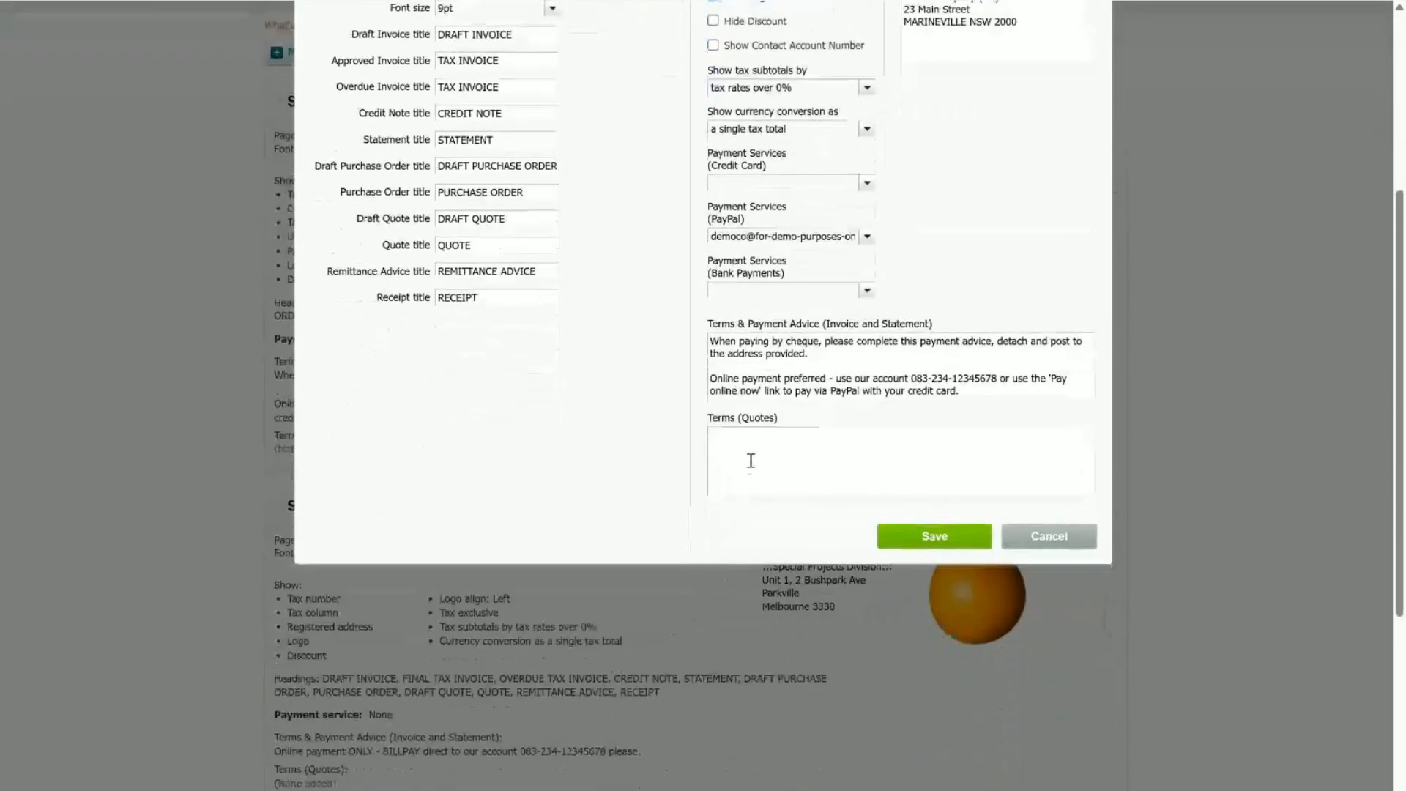
click(748, 462)
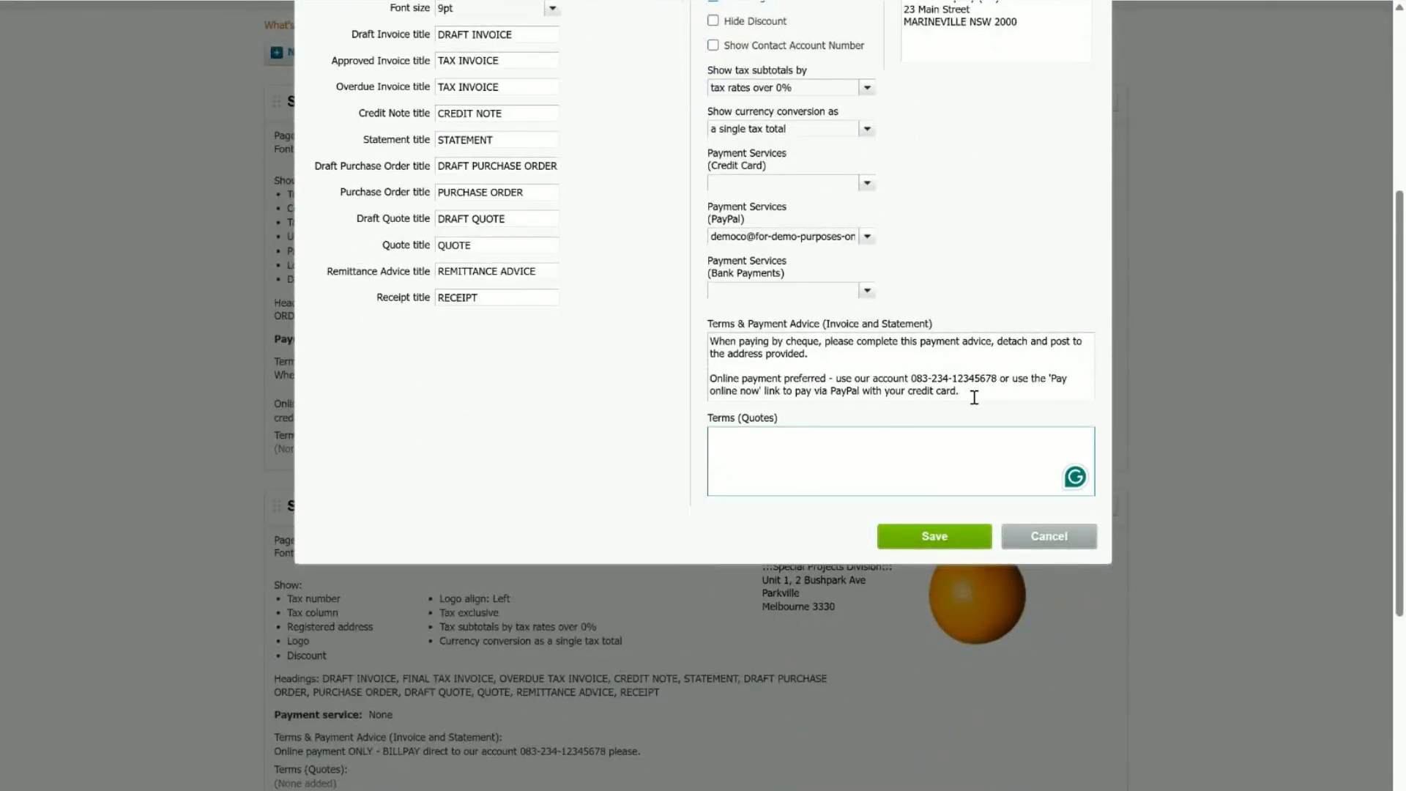
drag(999, 398, 643, 243)
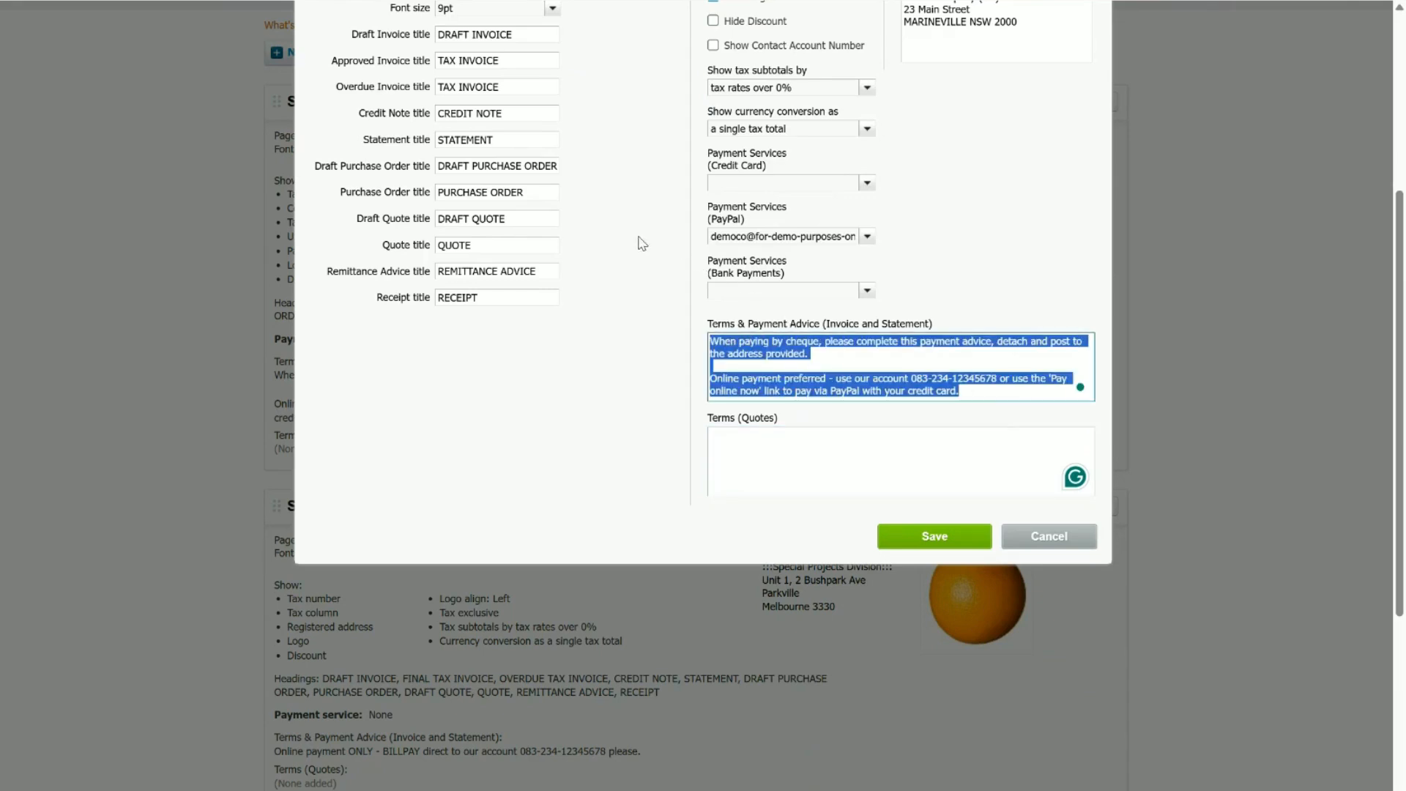
key(ctrl+c)
click(773, 454)
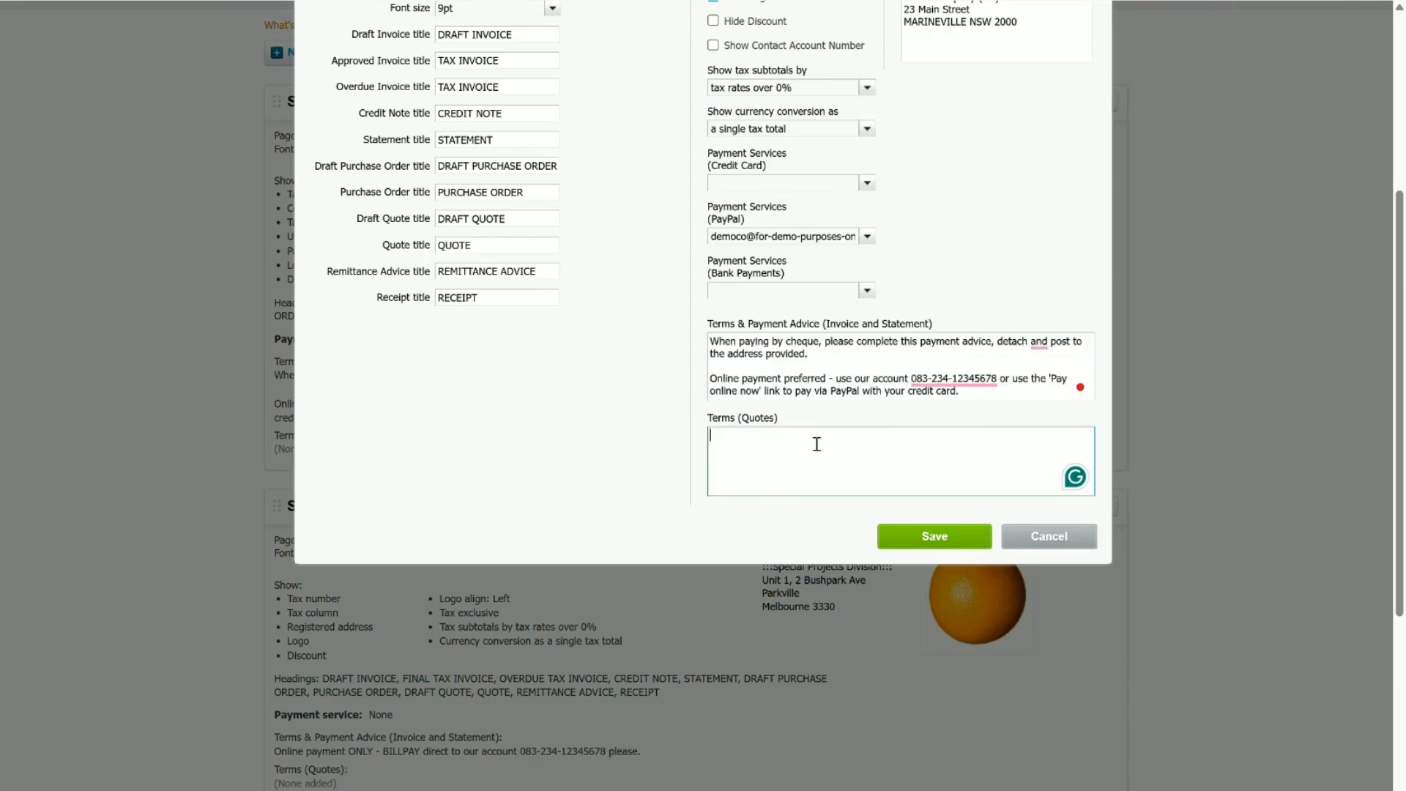
key(ctrl+v)
click(893, 541)
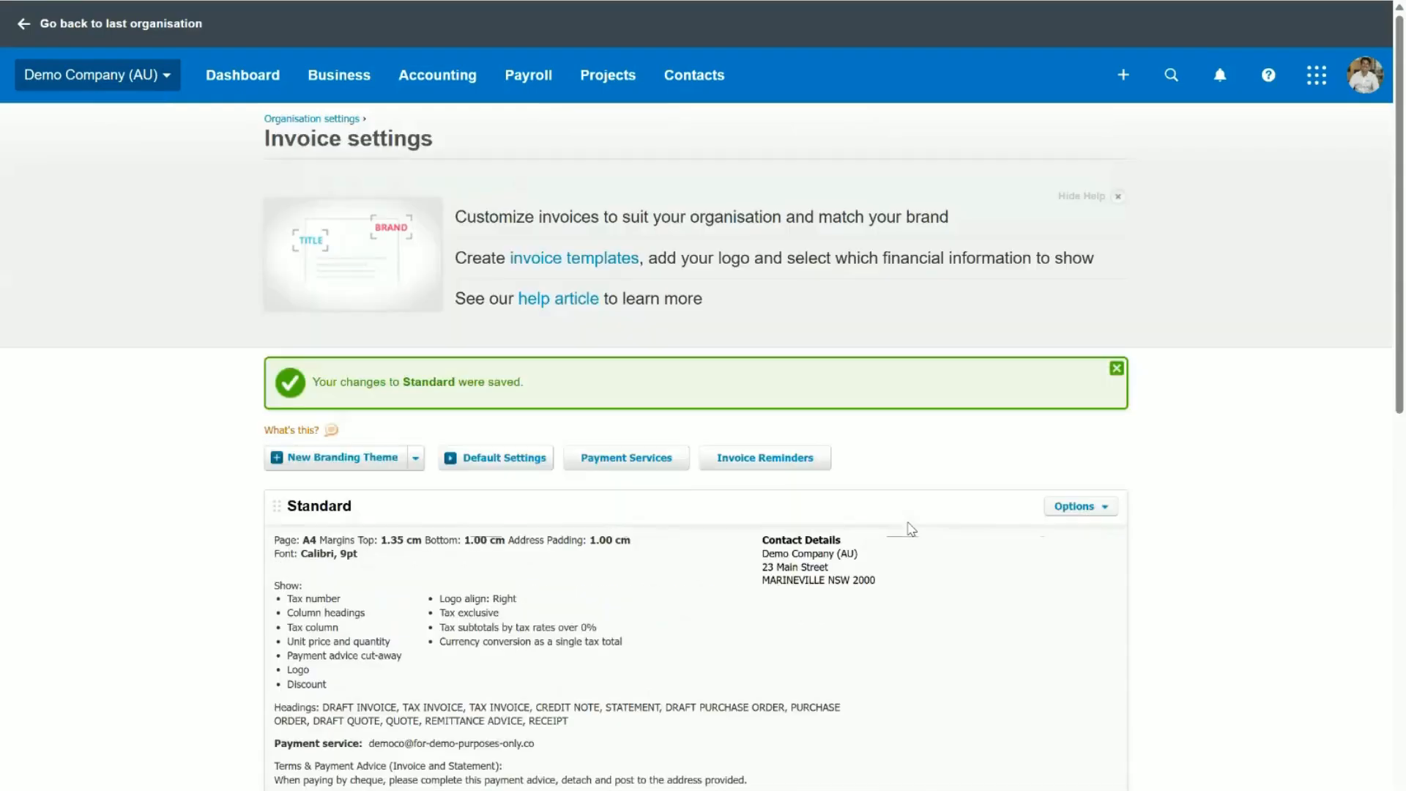
Step: Return to the quote and review the payment terms in its Terms field along with the line item and totals
scroll(902, 543, down, 3)
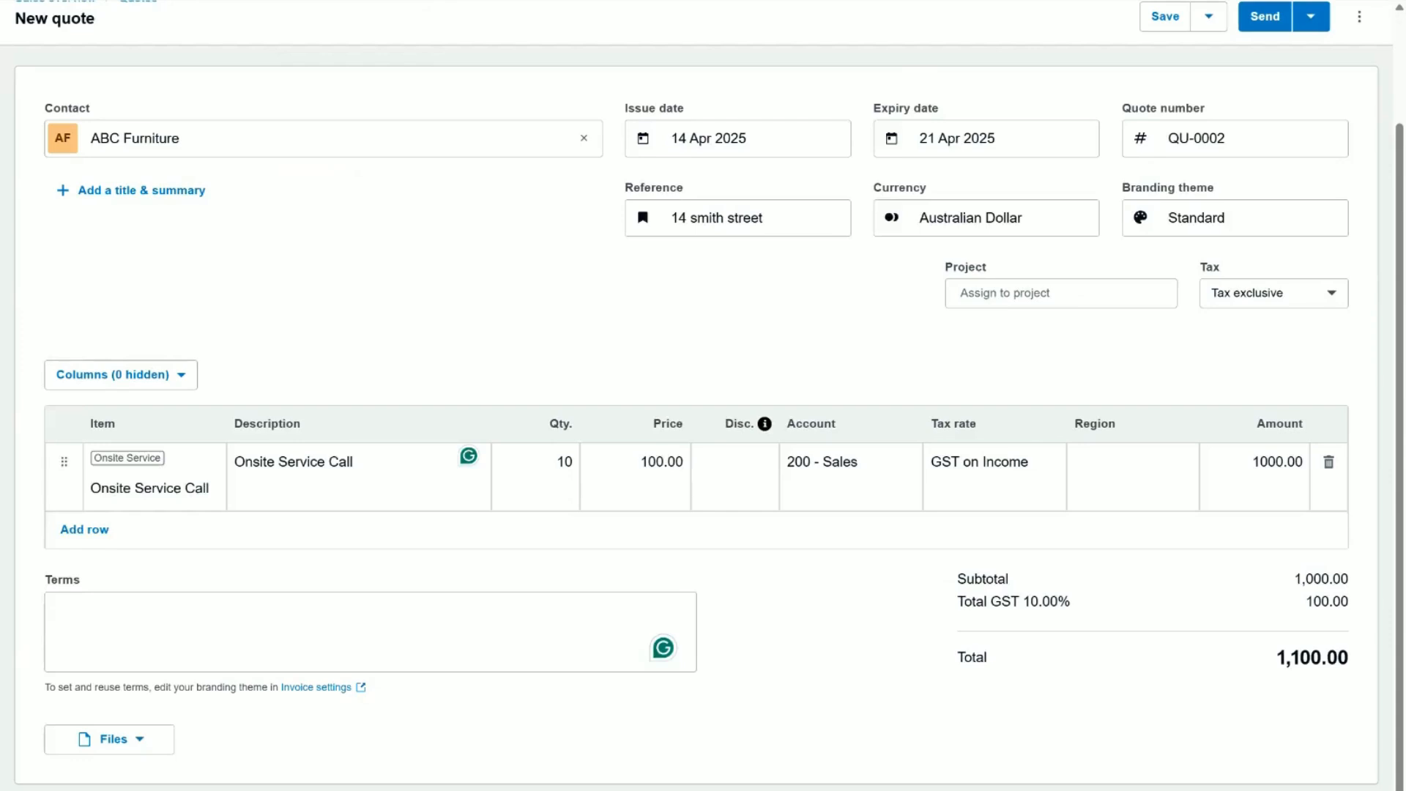
scroll(622, 708, down, 1)
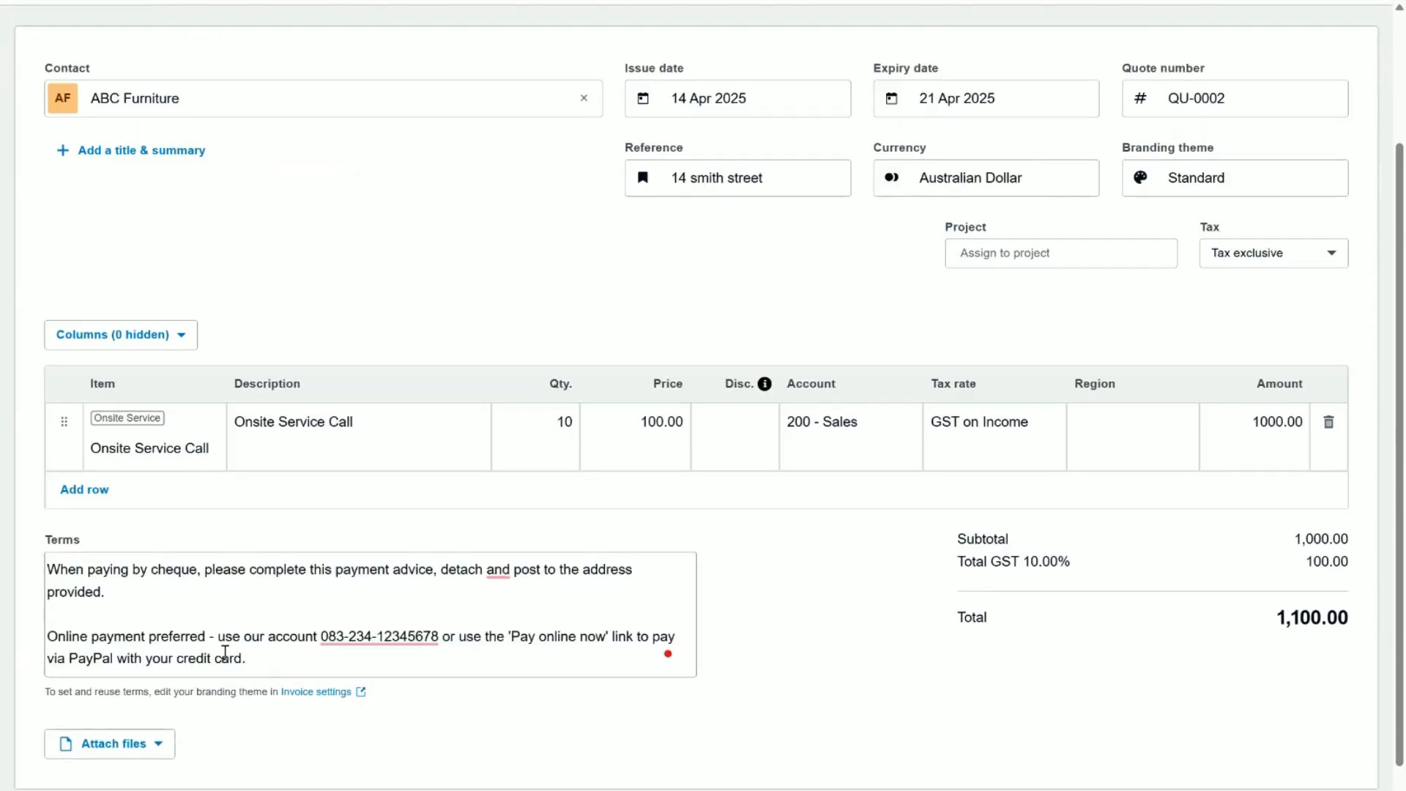
drag(281, 659, 42, 542)
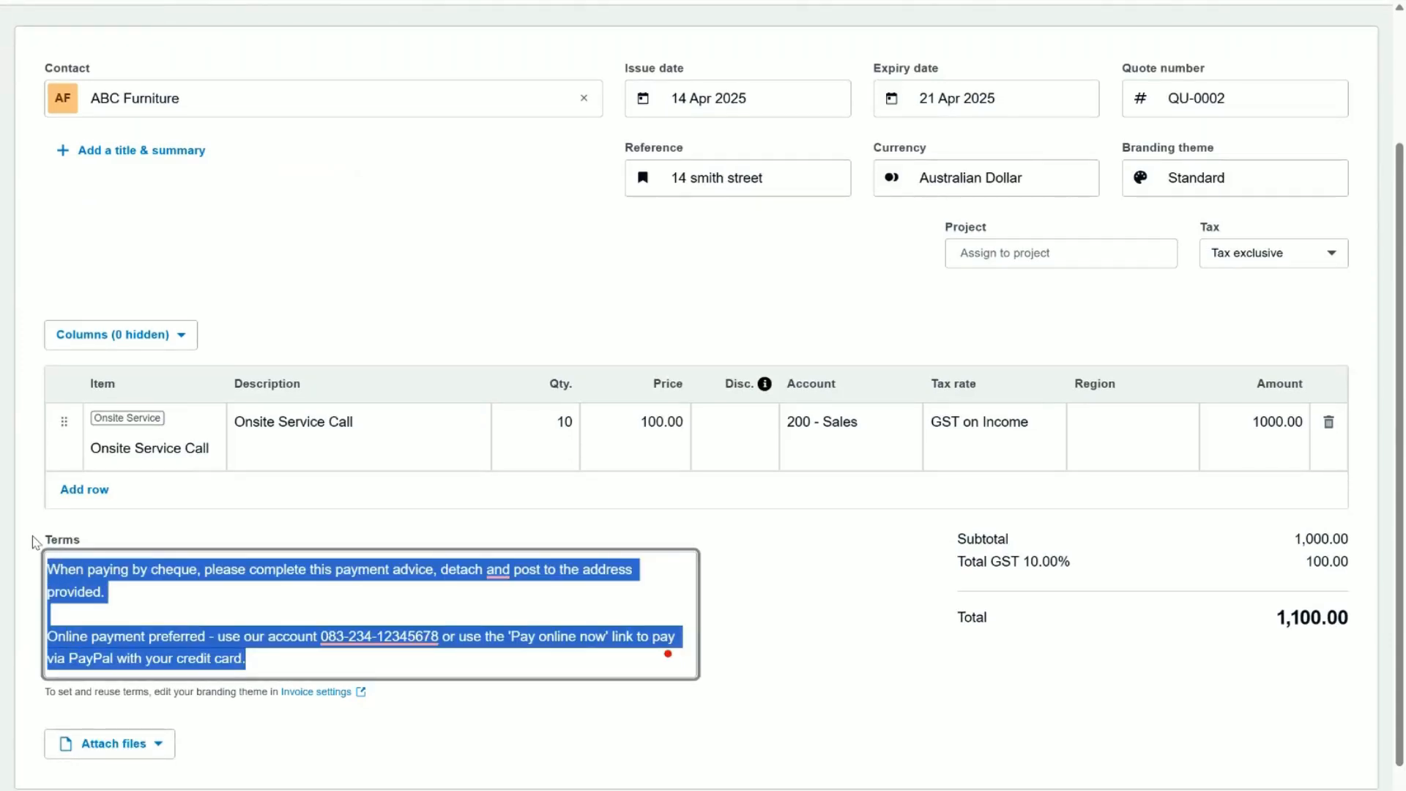
click(251, 604)
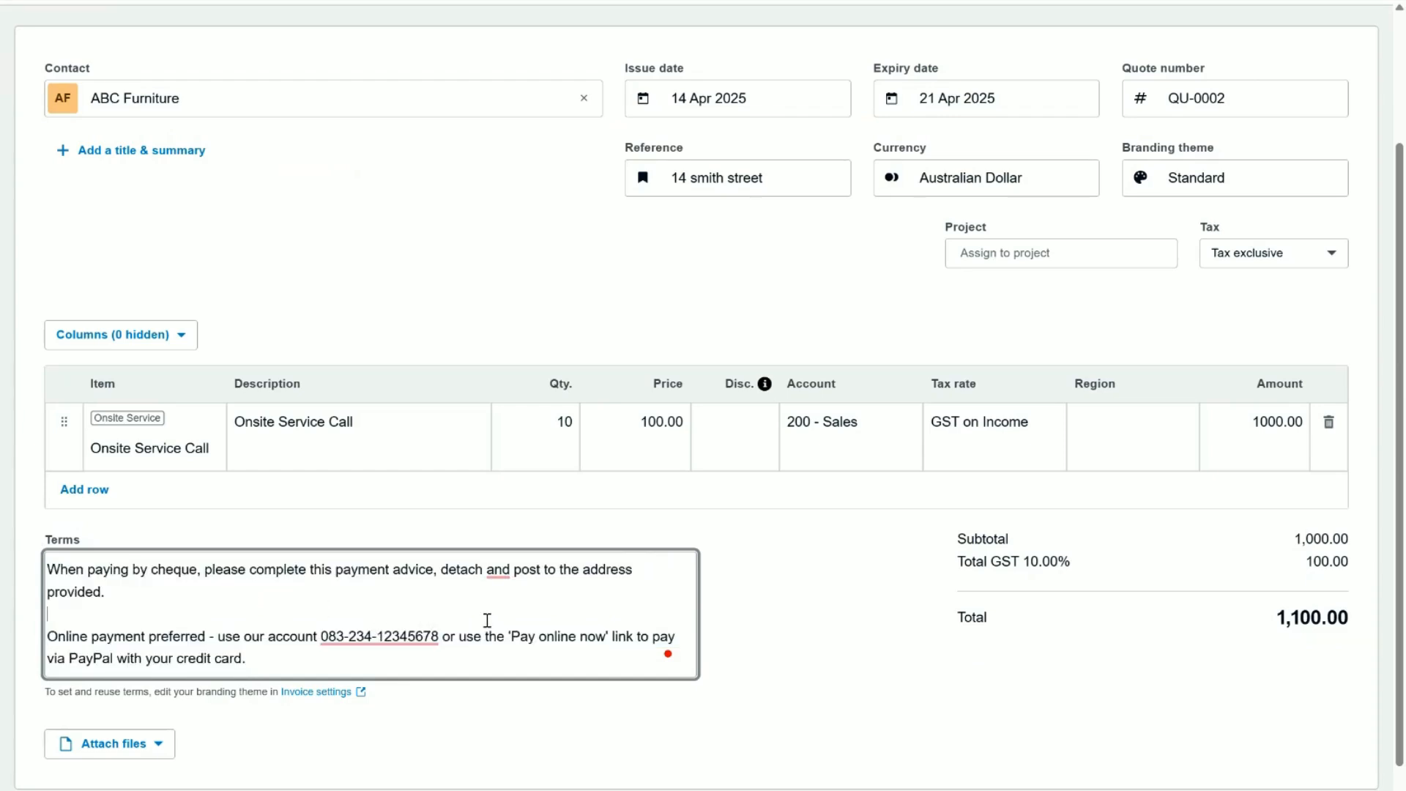
click(779, 699)
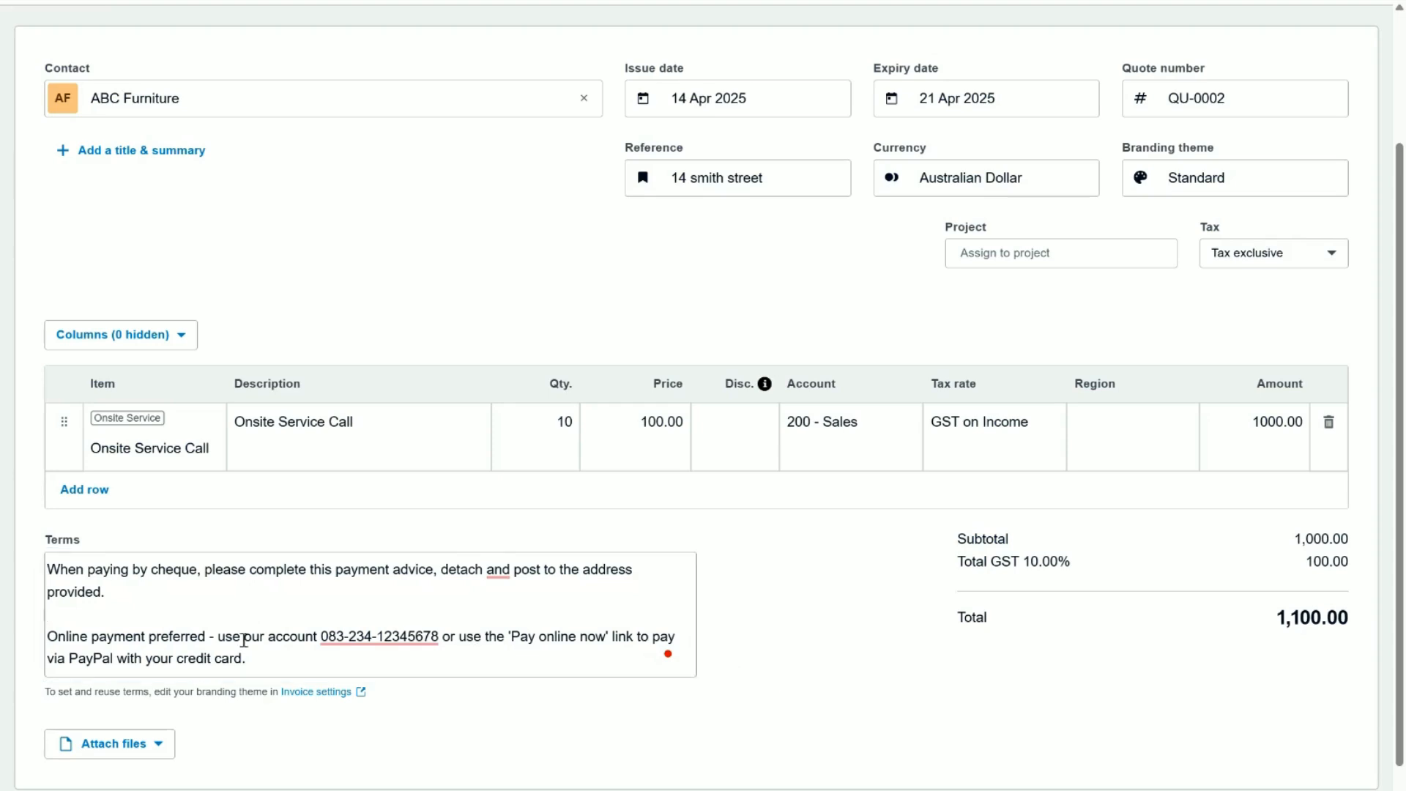
scroll(126, 611, down, 1)
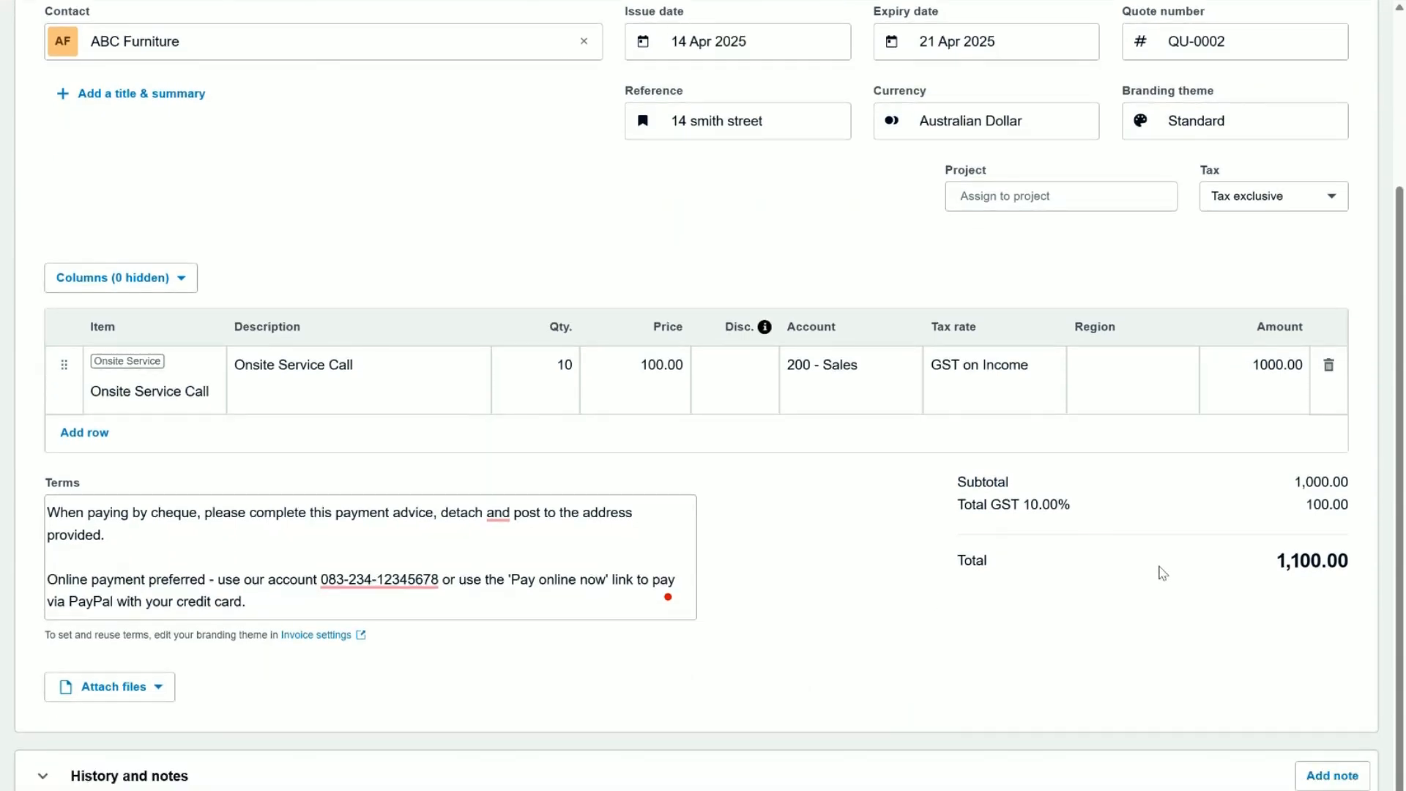
scroll(1140, 624, up, 1)
scroll(1139, 624, up, 2)
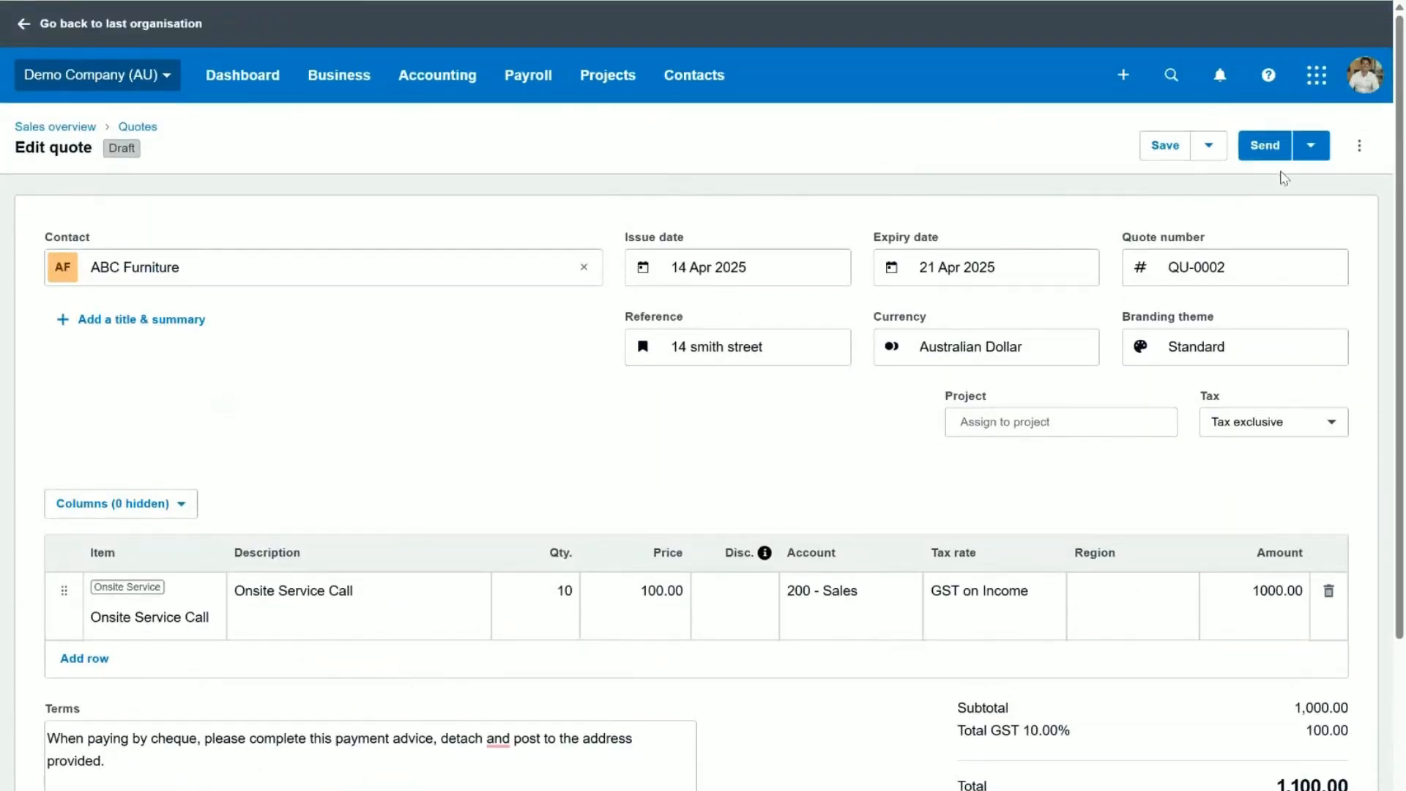
Step: Open the email for sending the ABC Furniture quote and review its prefilled message
click(1210, 147)
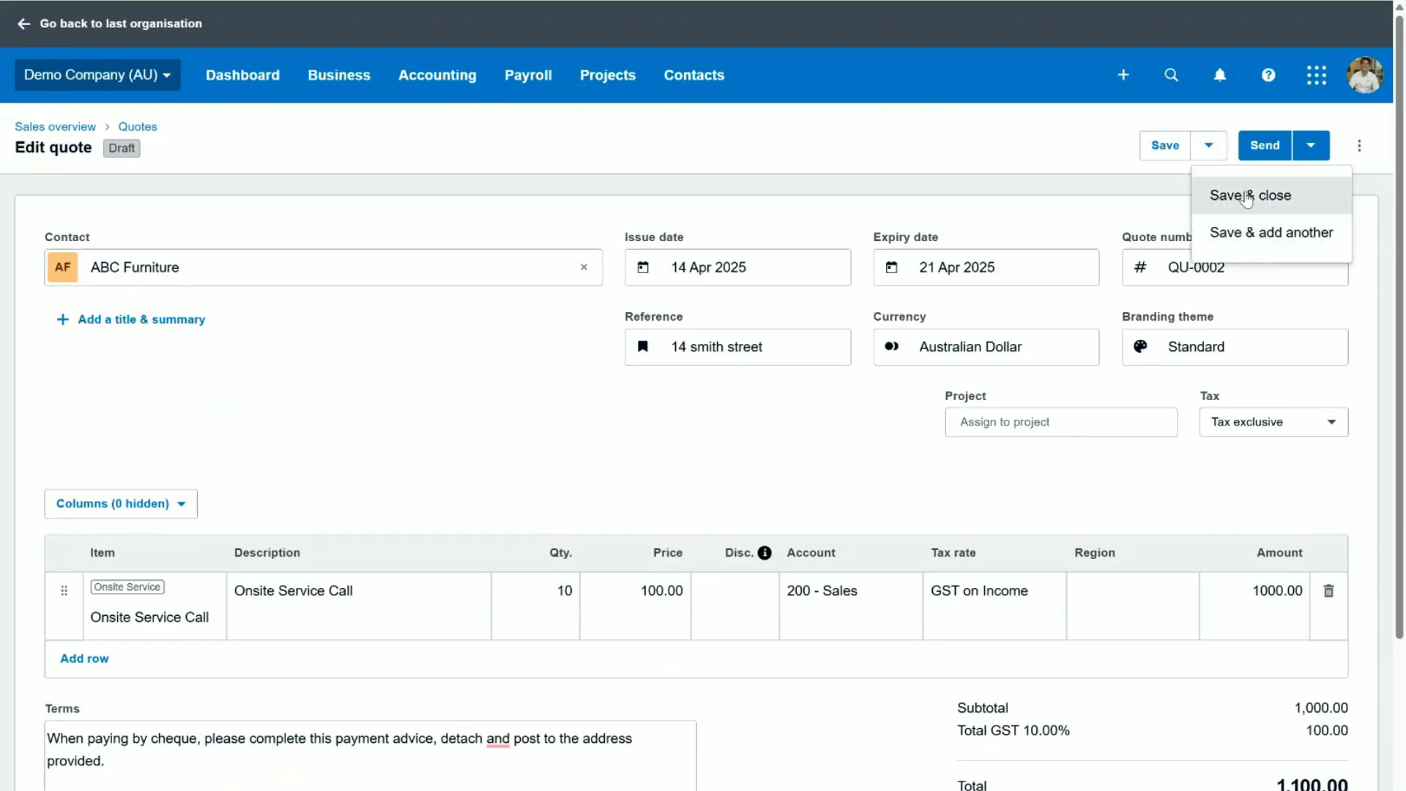
click(1266, 142)
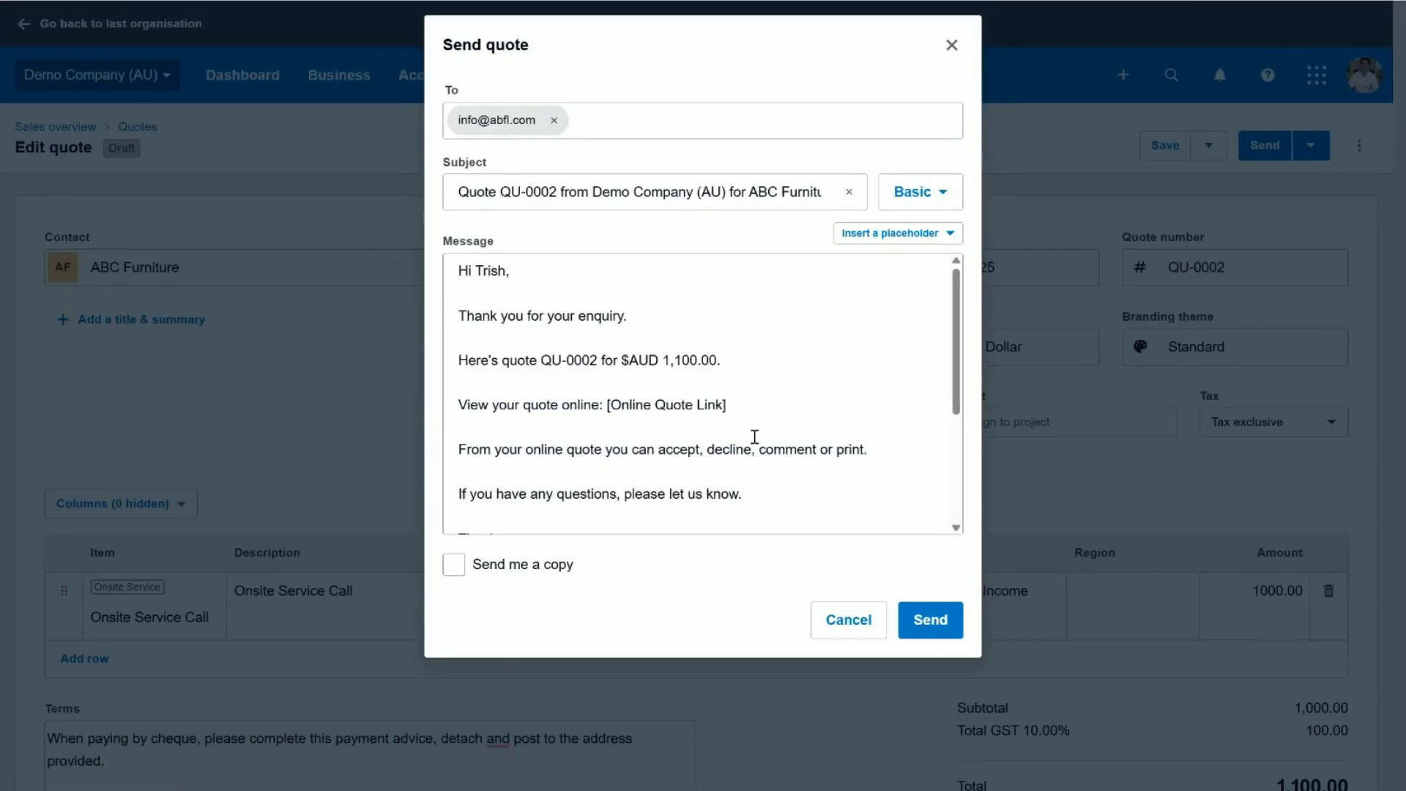
drag(779, 501, 413, 277)
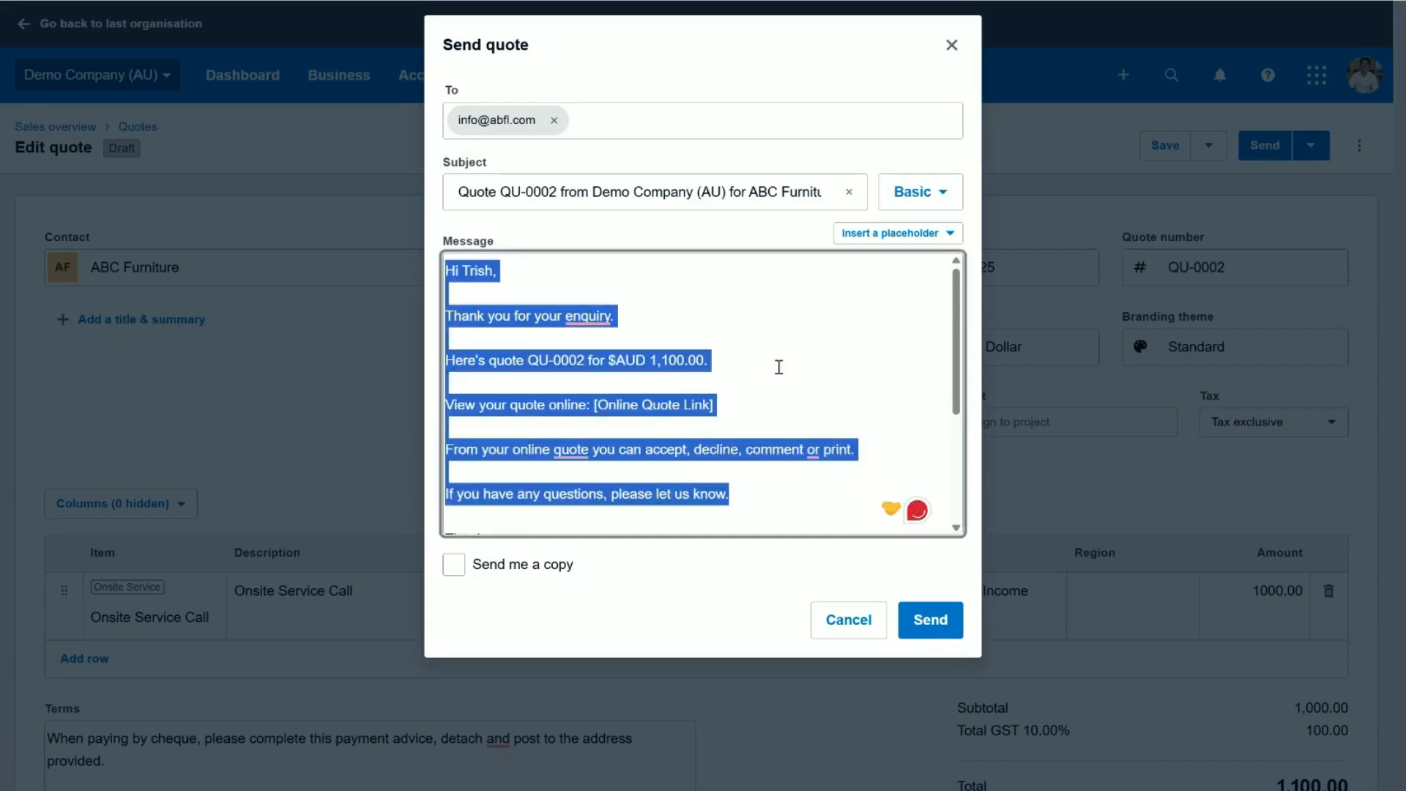
click(756, 396)
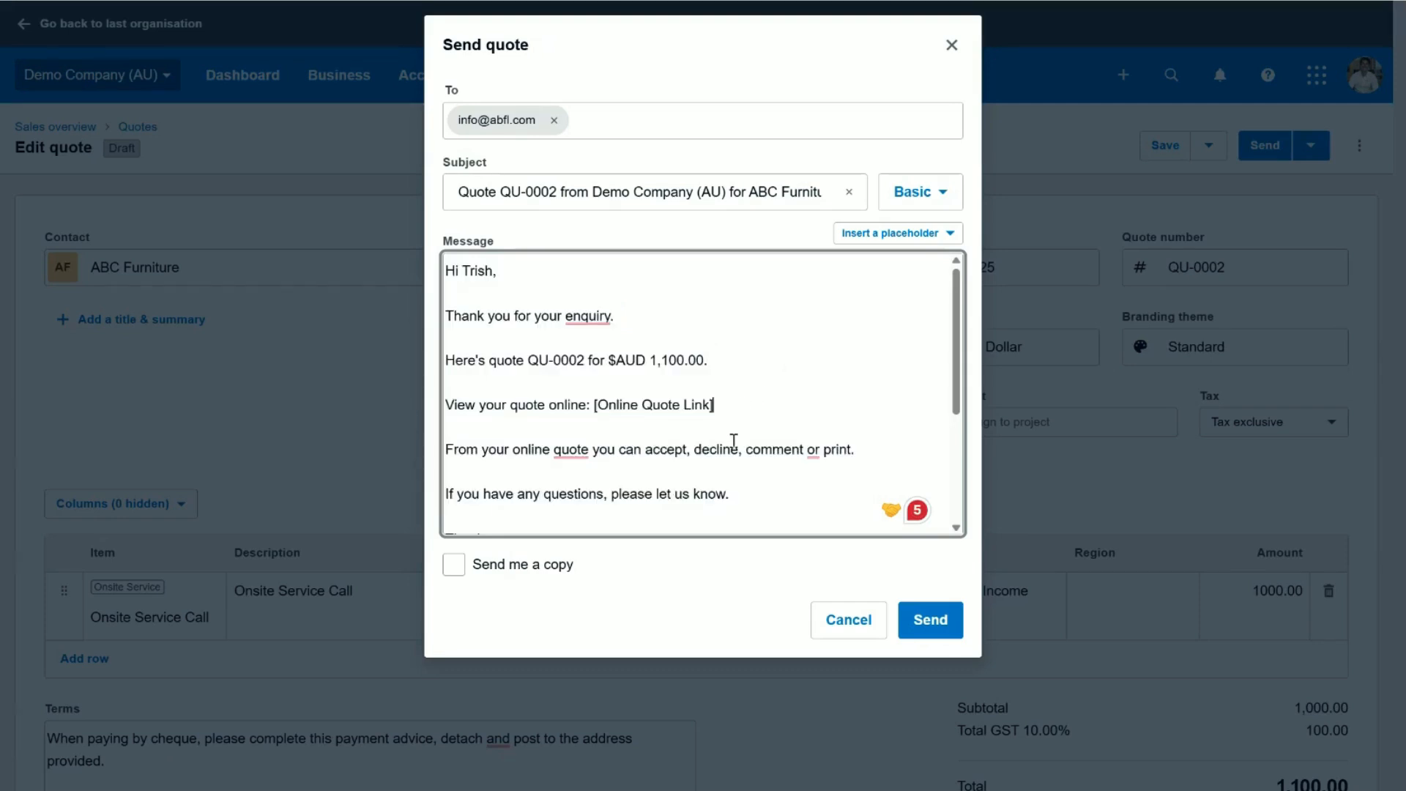
drag(740, 501, 394, 277)
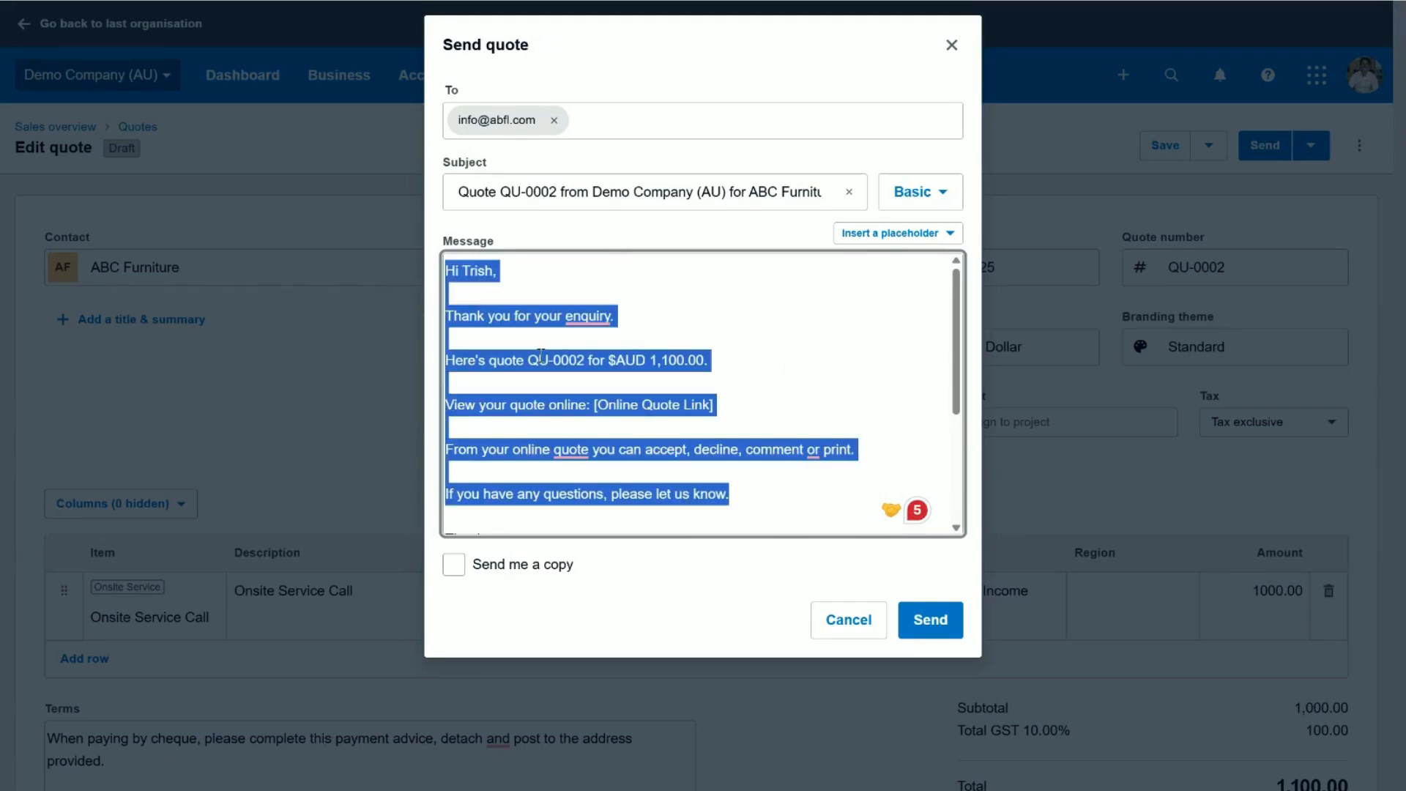
click(566, 283)
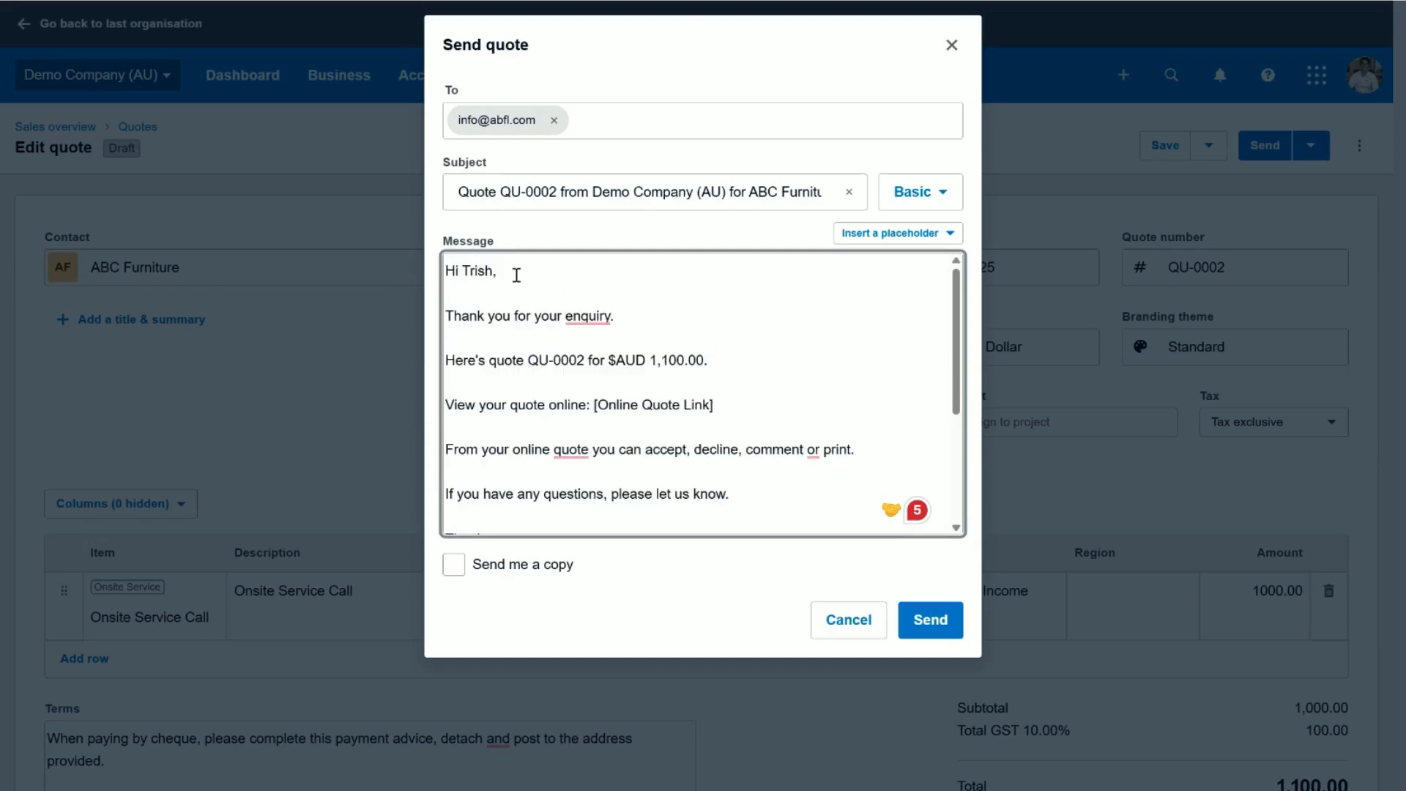
Step: Check the online quote link placeholder in the message and send the quote email with the default wording
key(Return)
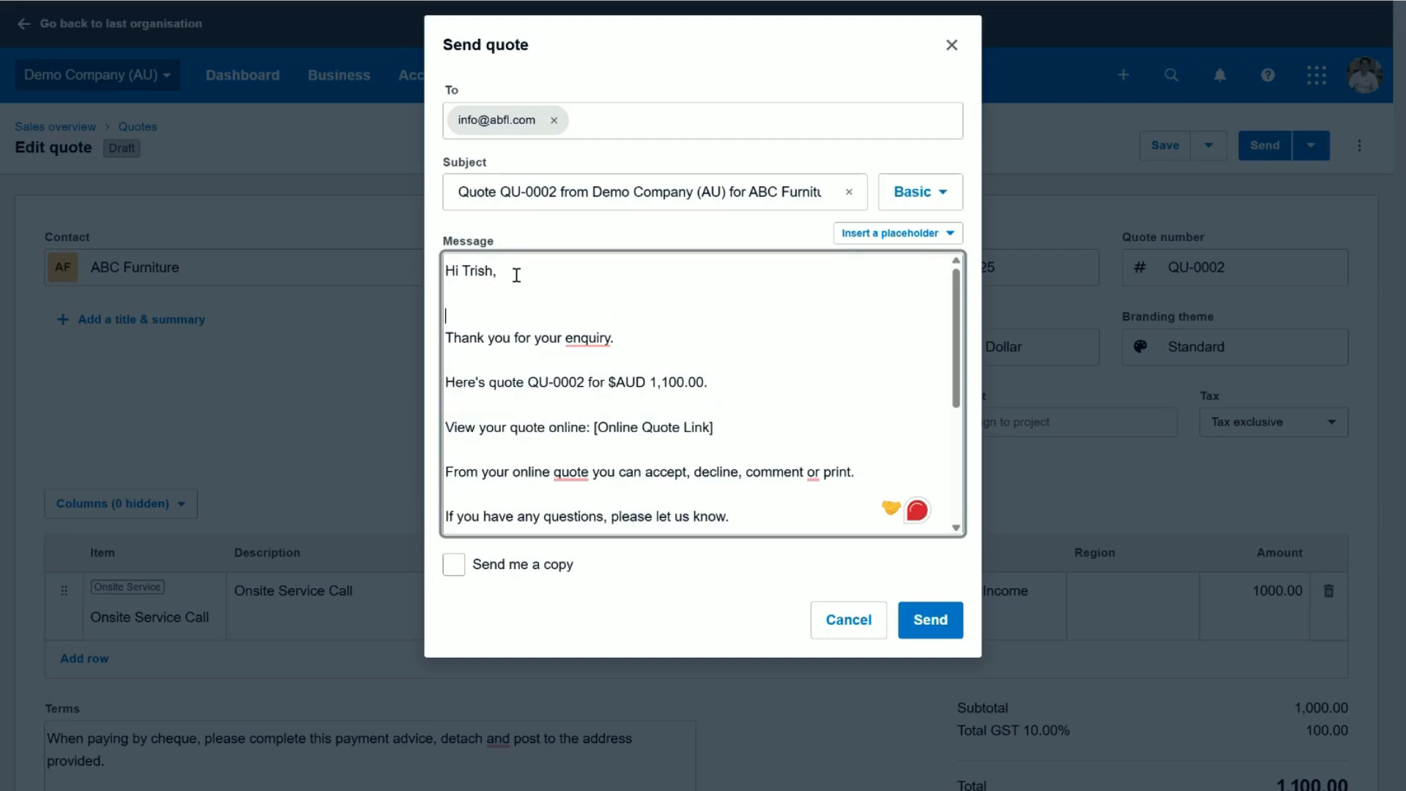
key(BackSpace)
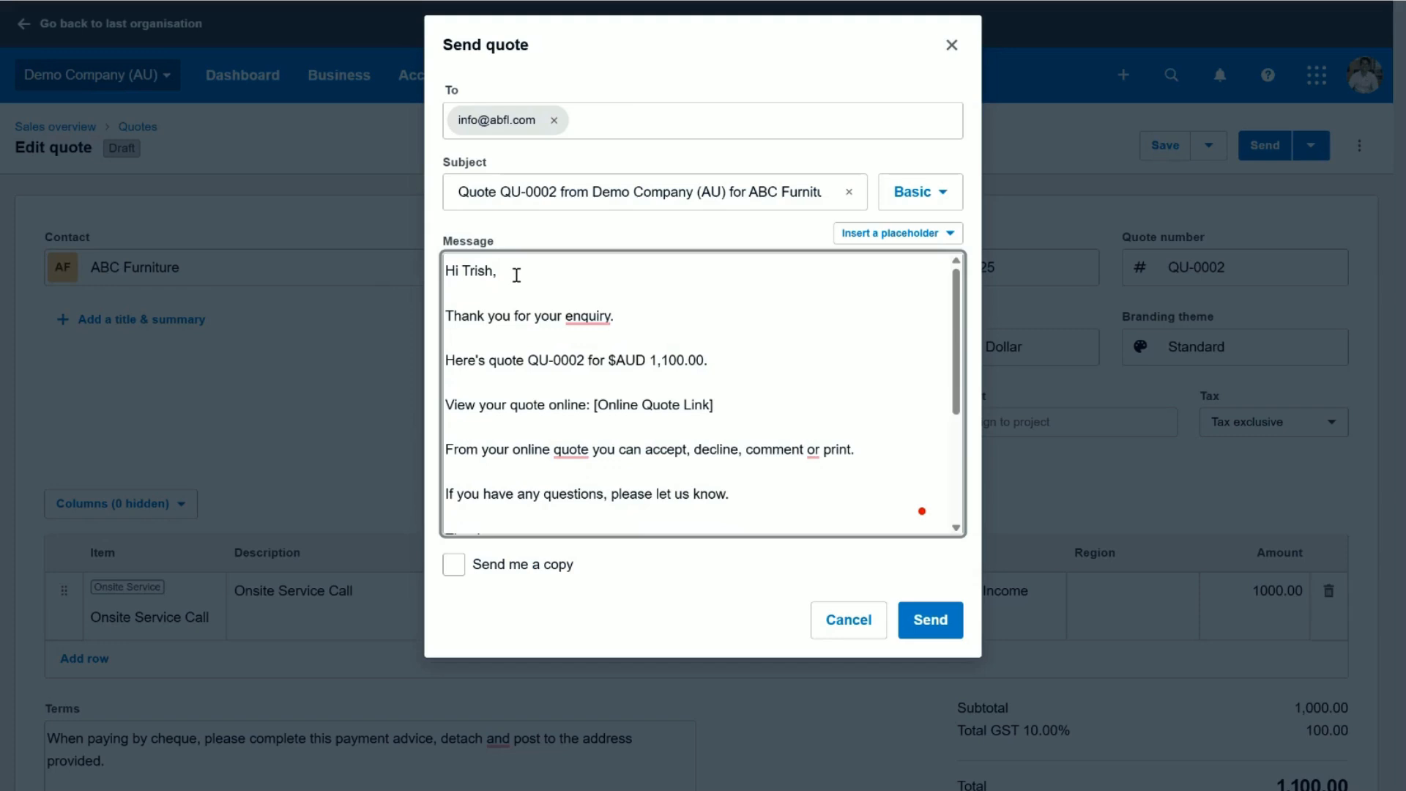
drag(744, 416, 594, 408)
click(674, 465)
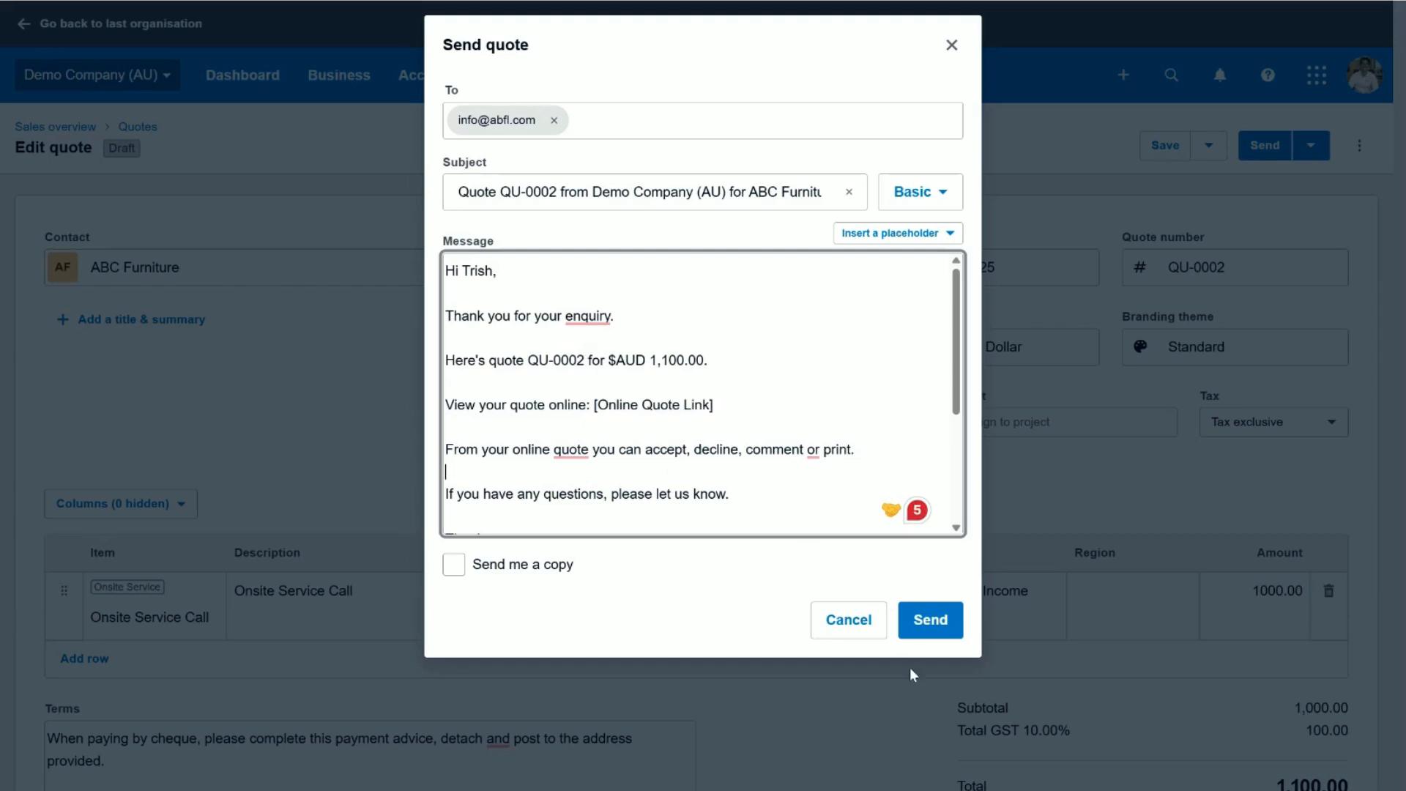
click(921, 630)
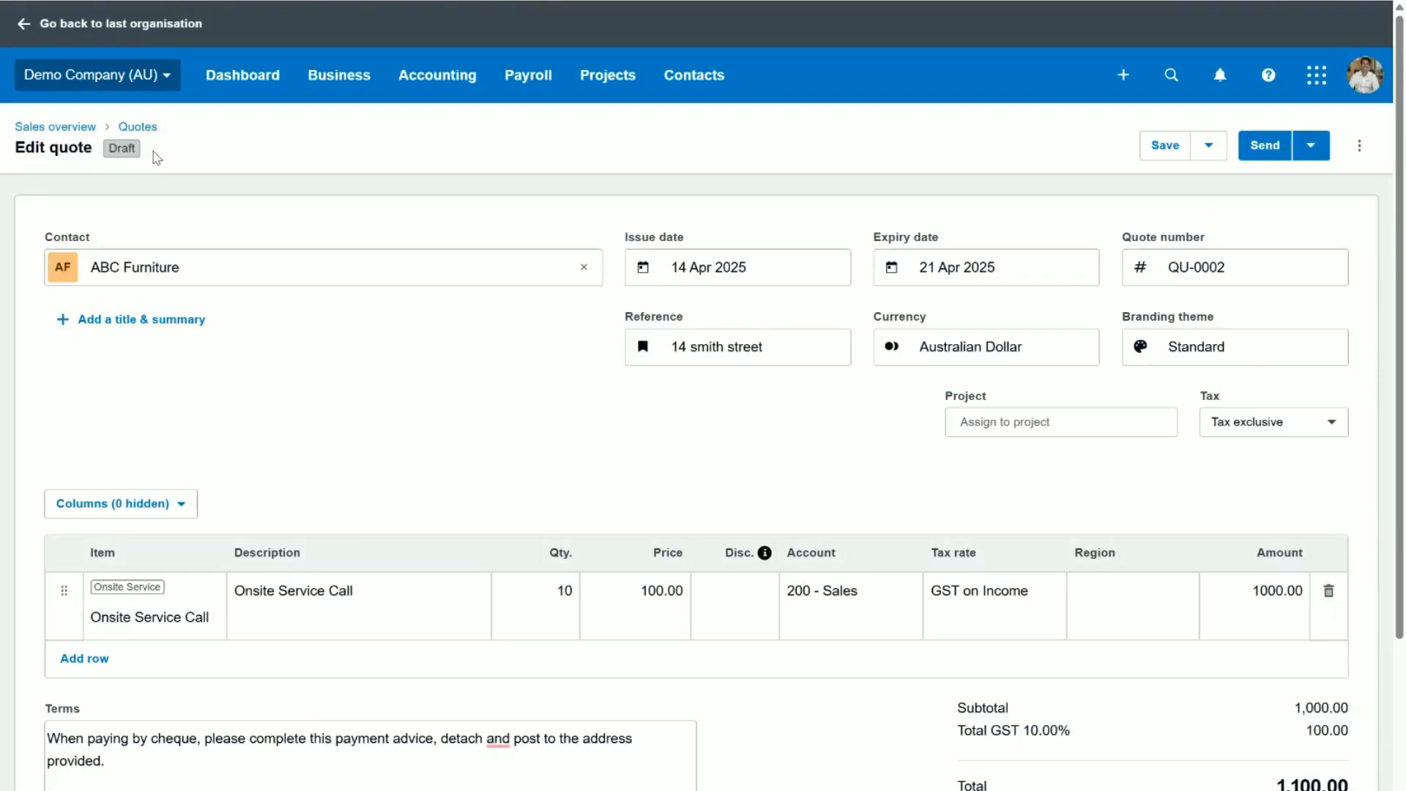
Step: Copy the ABC Furniture quote to an Invoice and create the draft
drag(151, 148, 102, 154)
click(126, 155)
click(1360, 151)
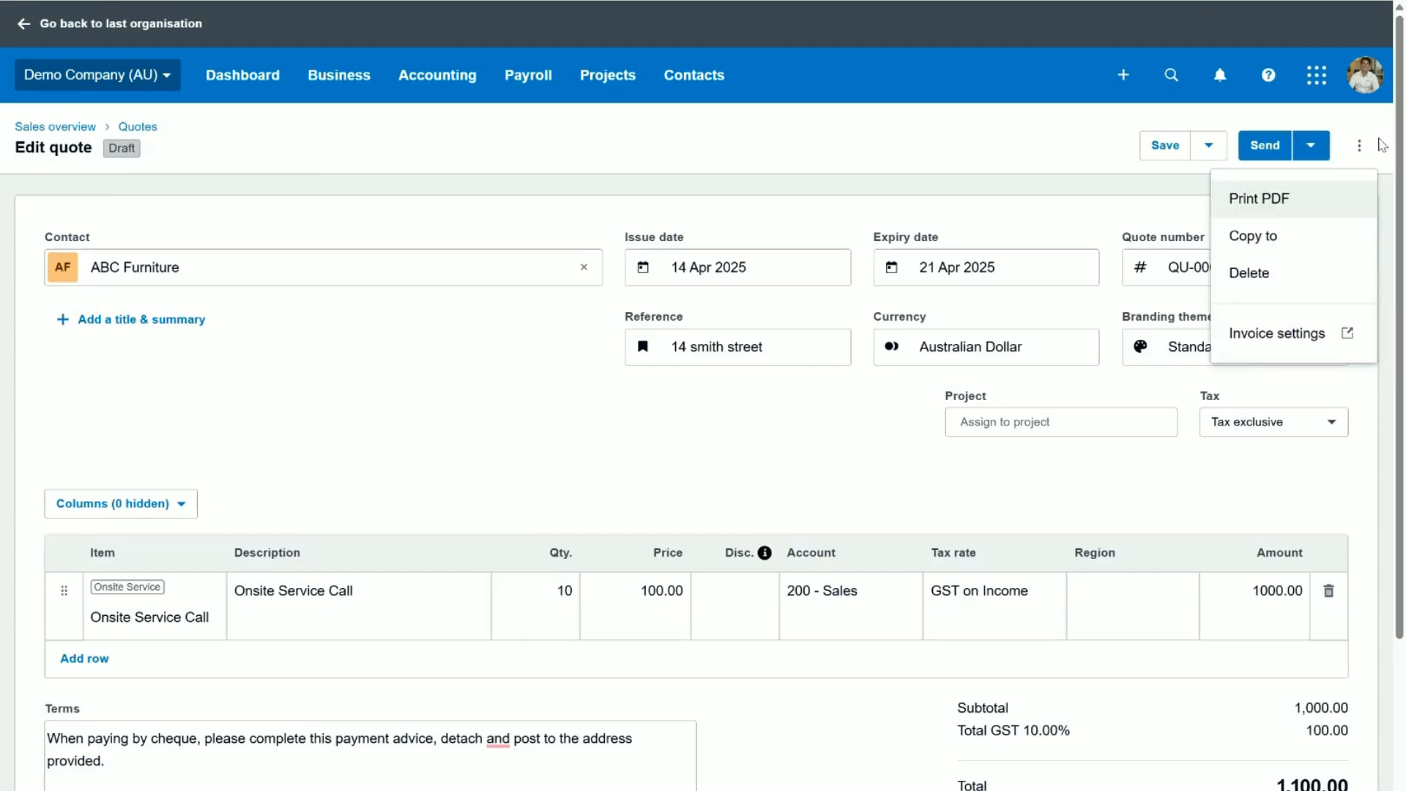
click(1279, 234)
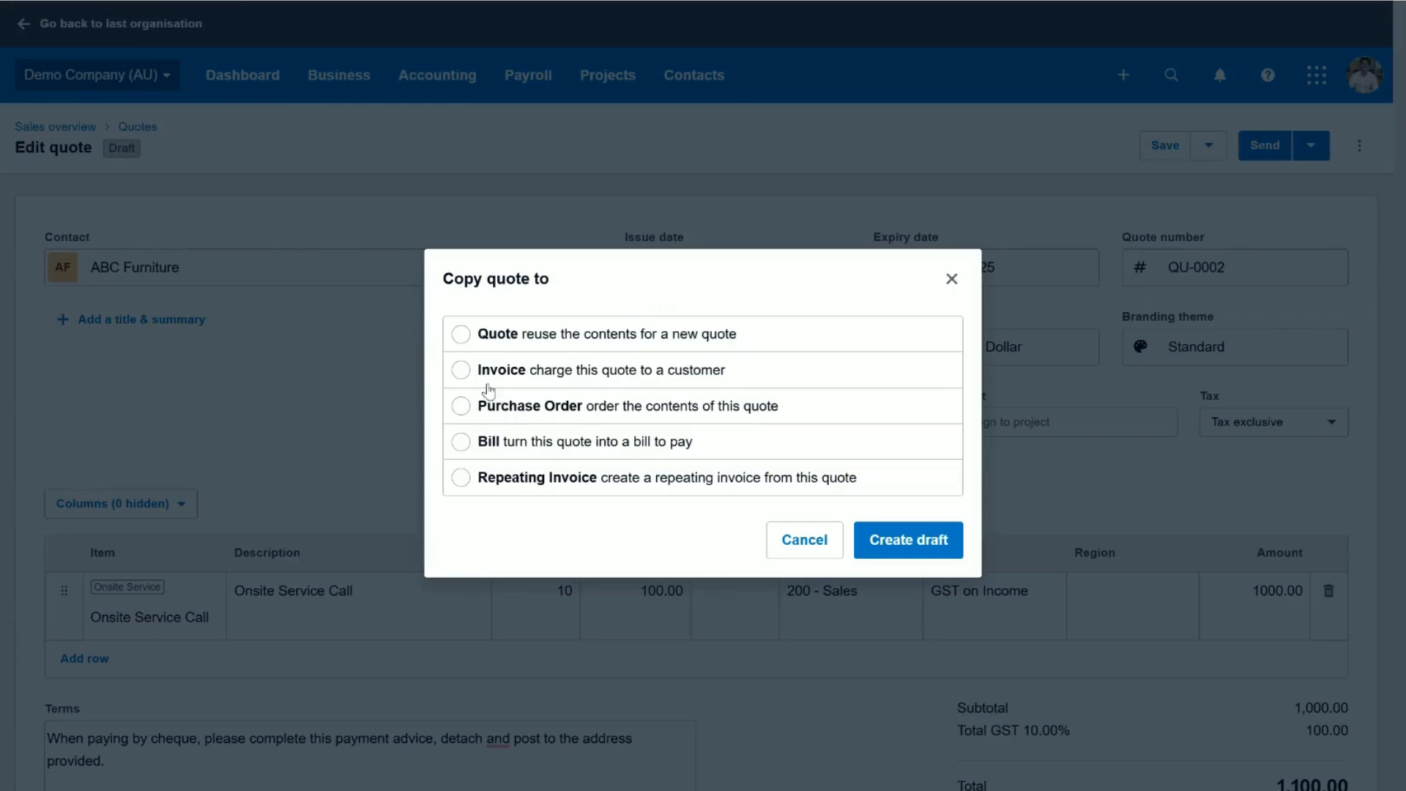
click(460, 370)
click(900, 551)
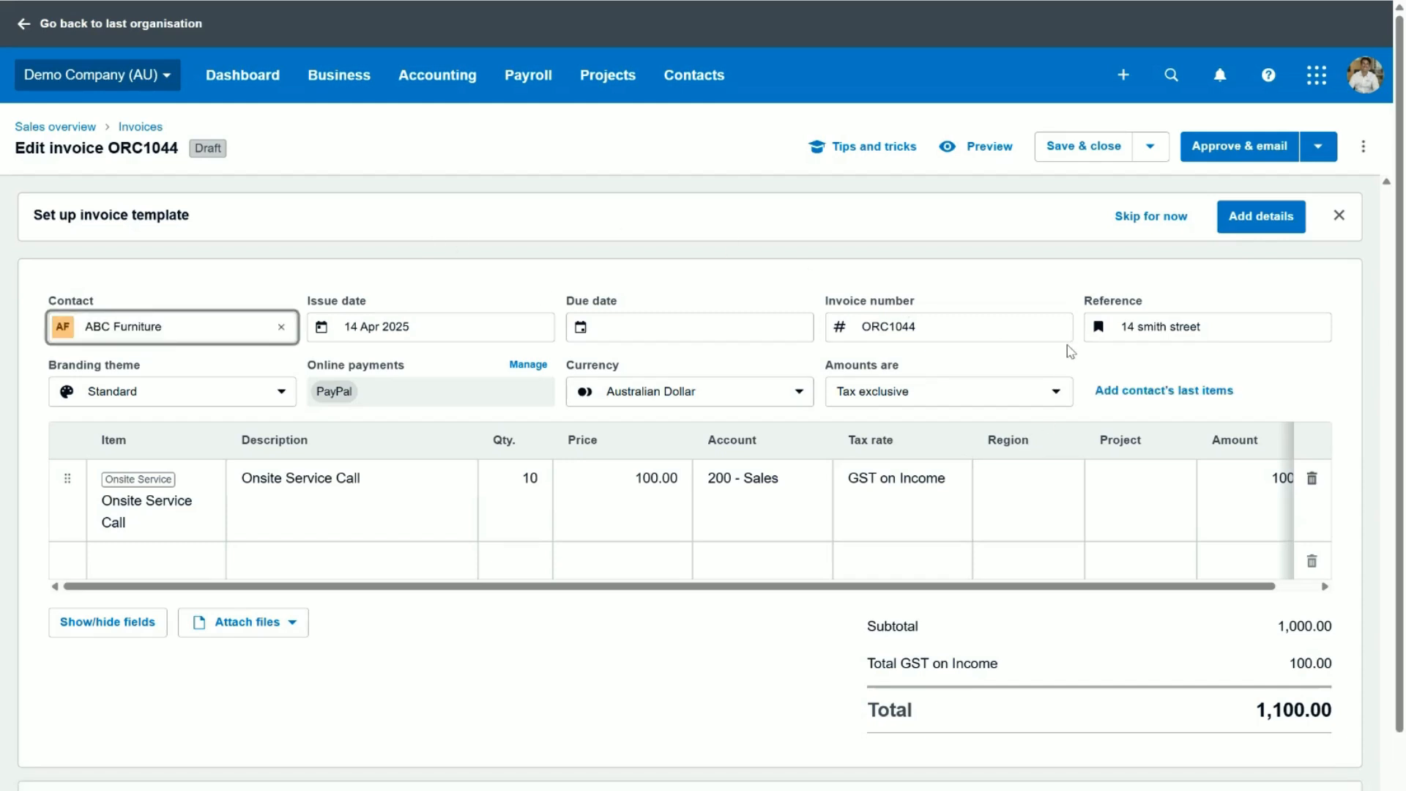
Step: Approve the draft invoice for emailing and review its PDF preview from the header to the payment details
scroll(929, 443, down, 1)
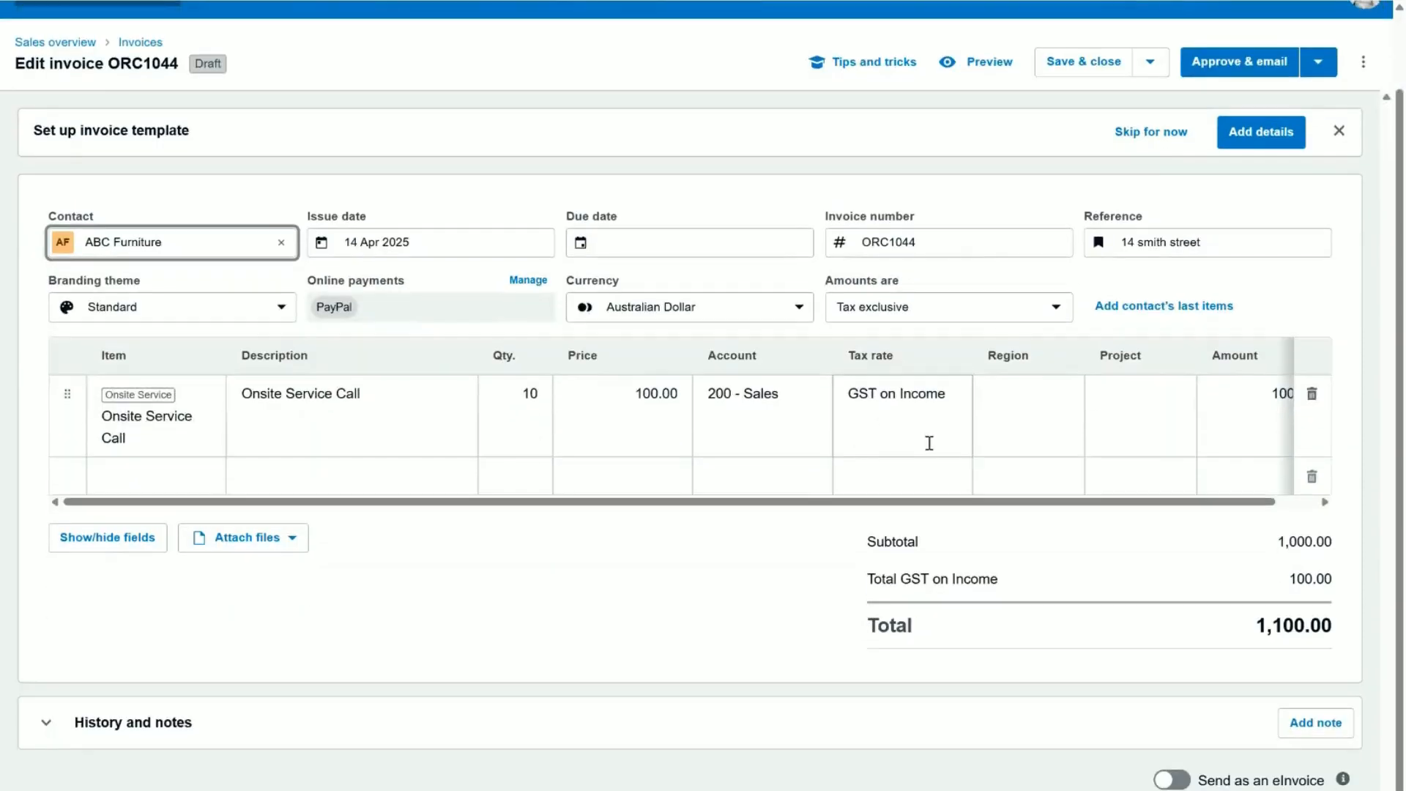
scroll(929, 445, up, 1)
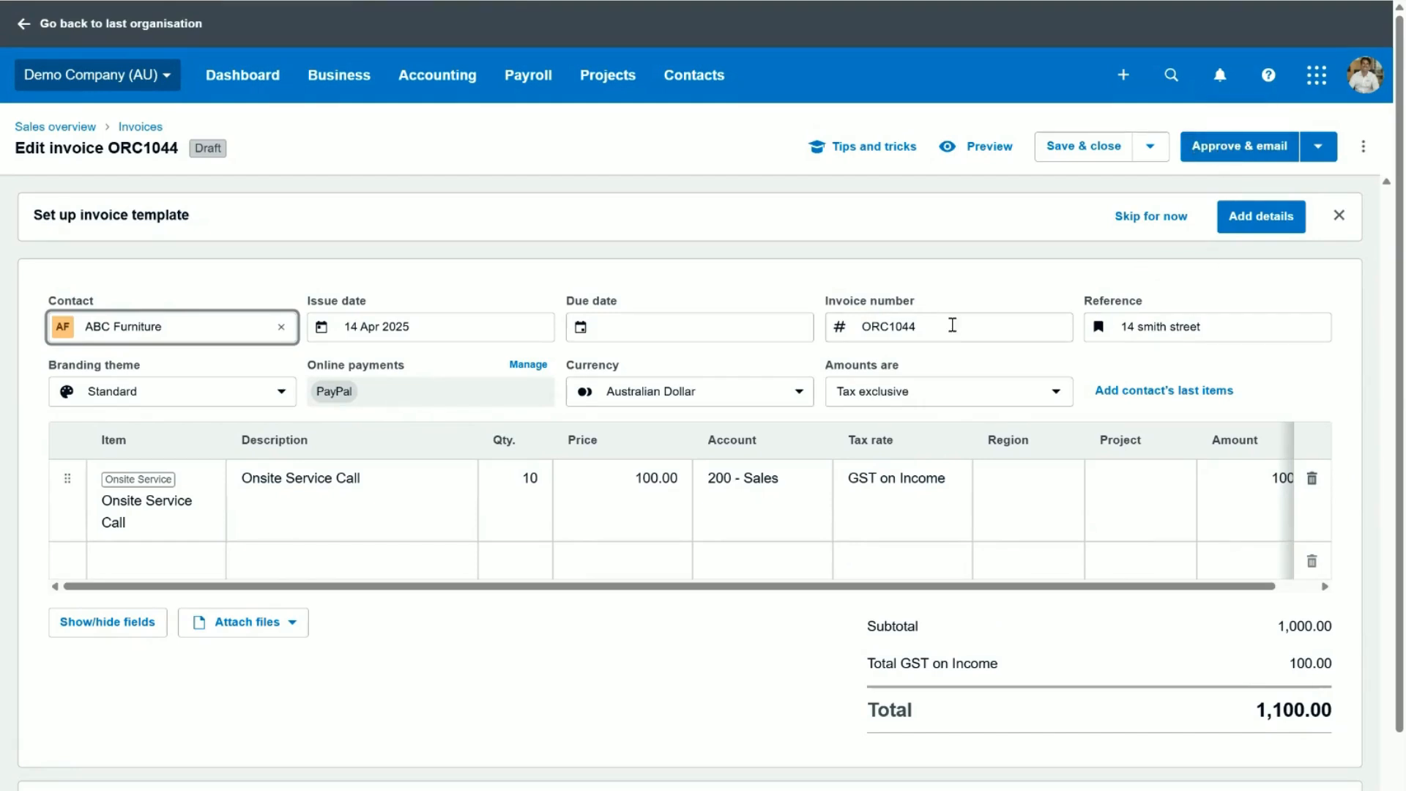
click(1232, 151)
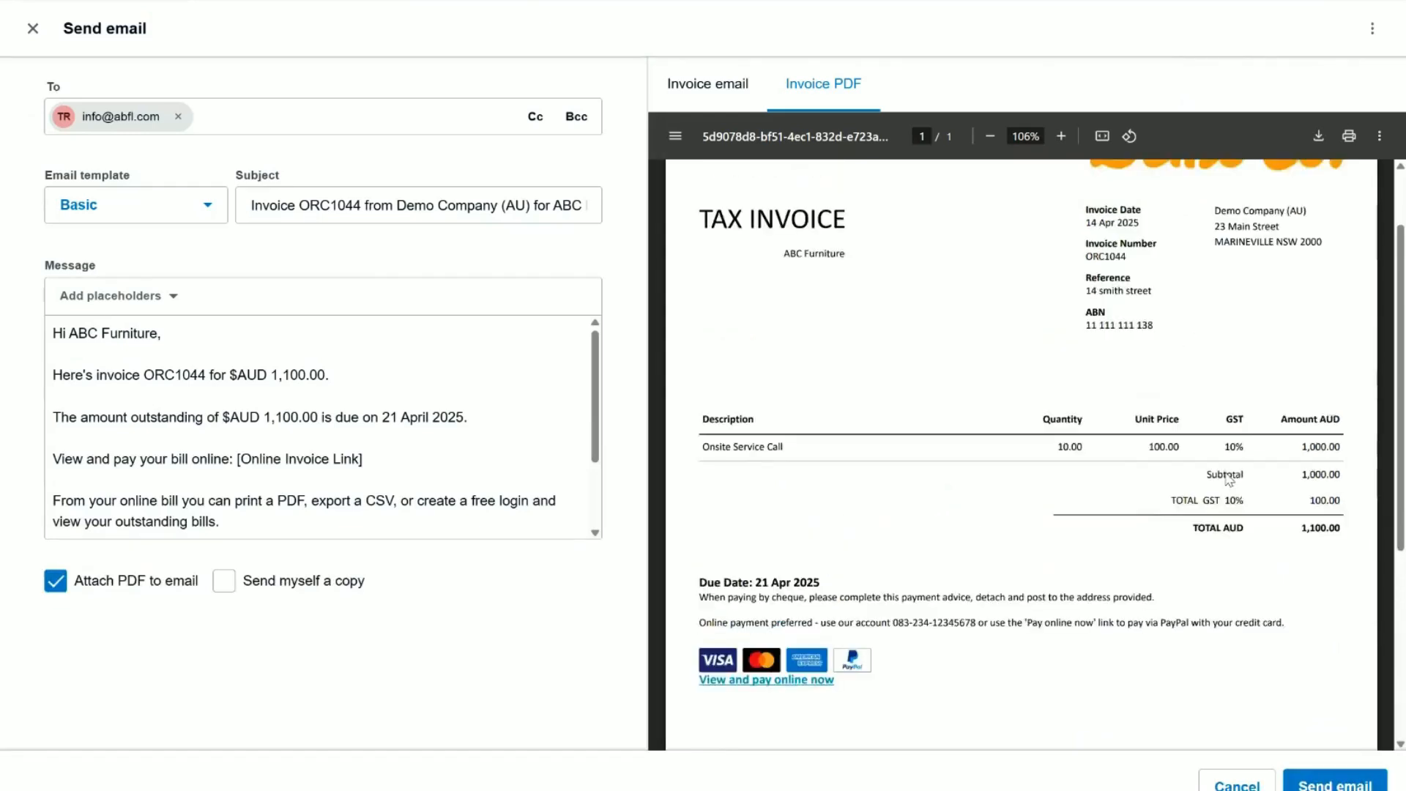
scroll(1230, 480, up, 2)
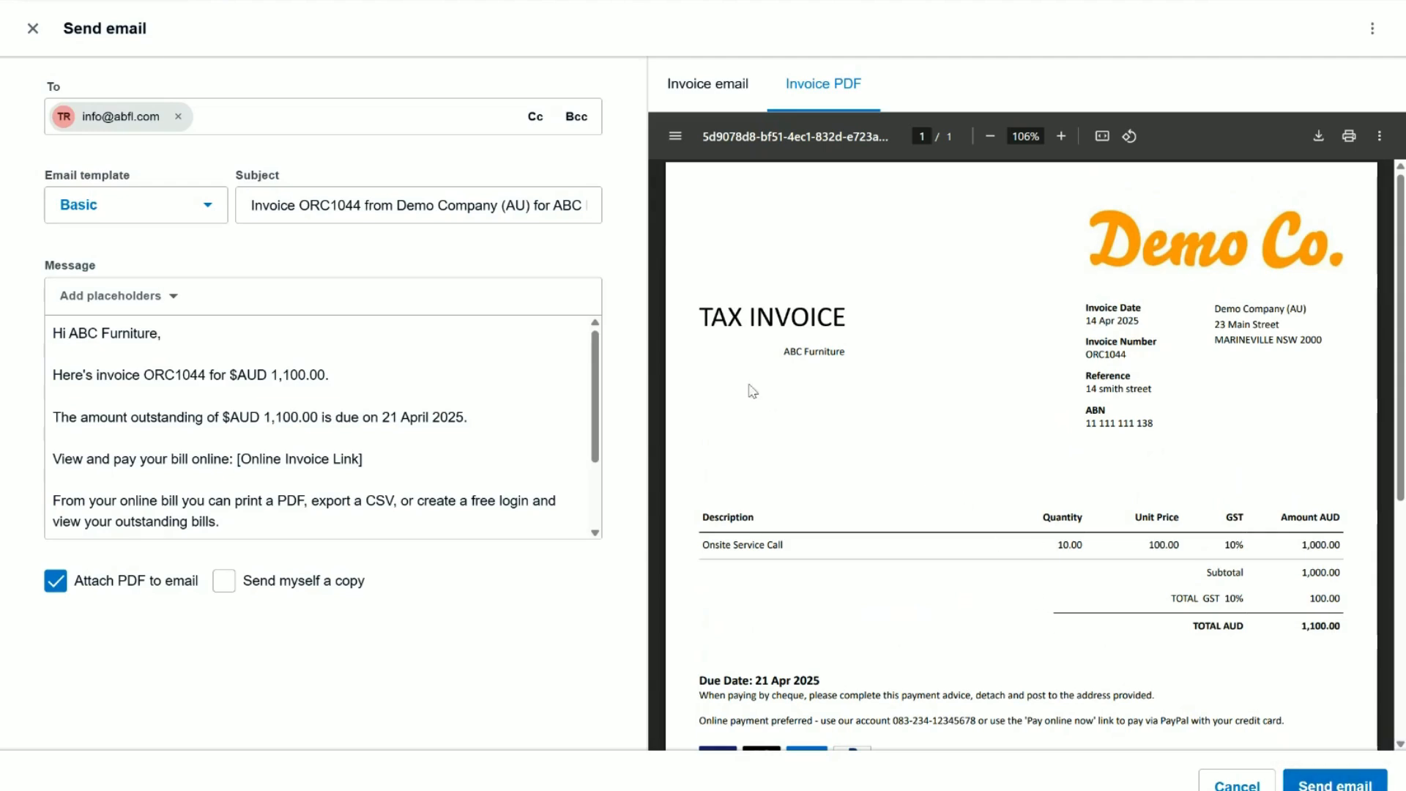
scroll(903, 407, down, 3)
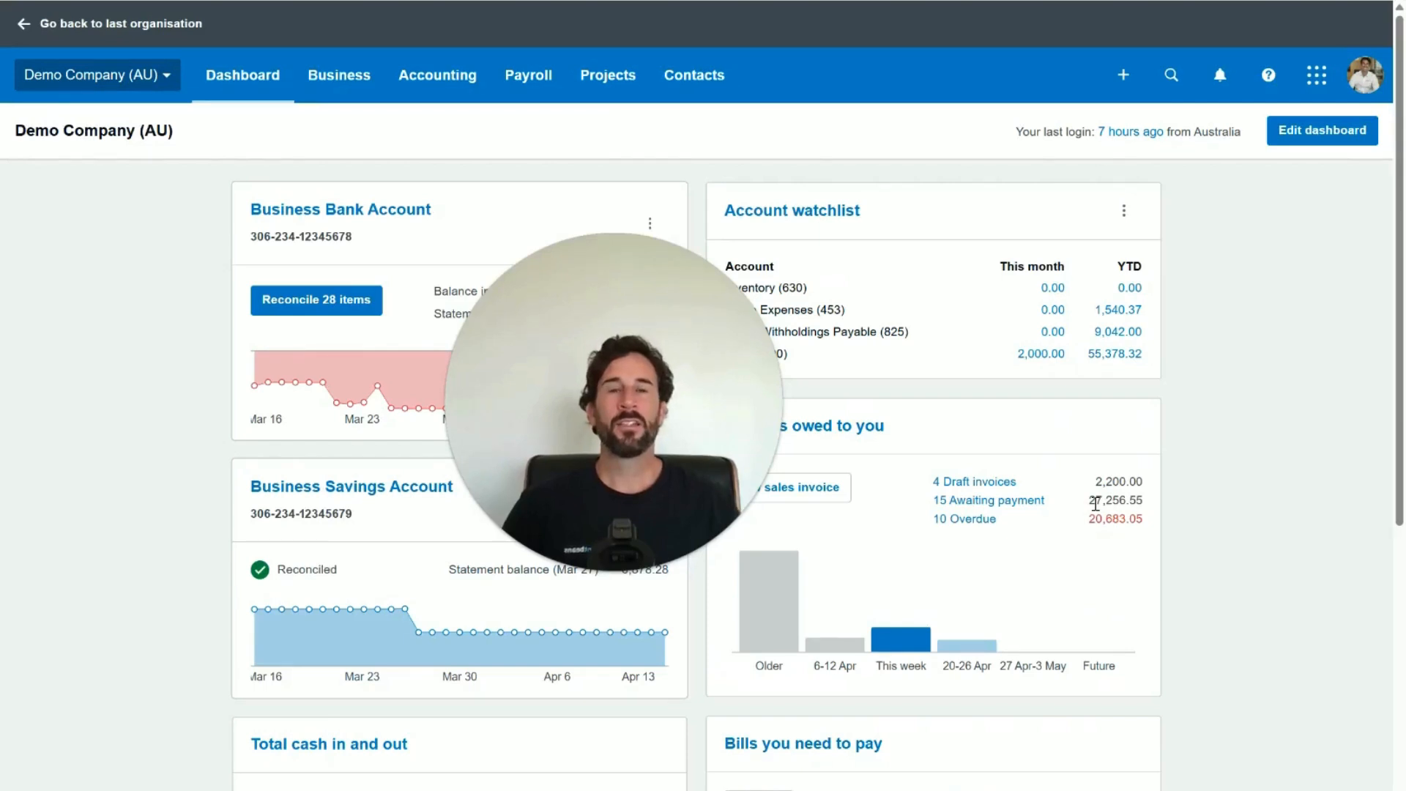